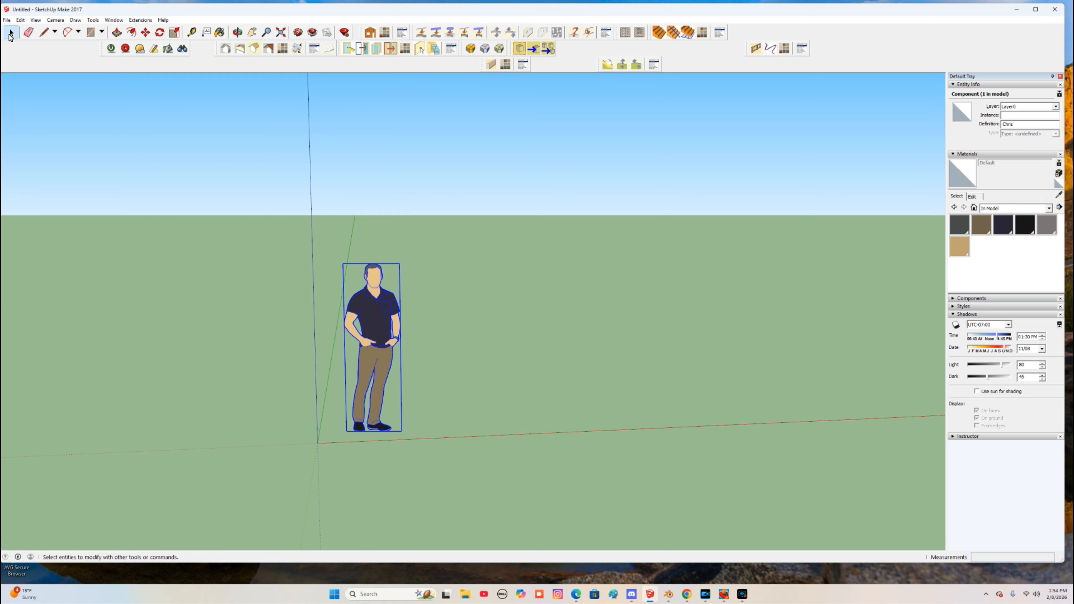
Step: Examine the standing figure and the axes from several angles and distances, and clear the selection
middle_click_drag(314, 331, 339, 340)
mouse_move(396, 307)
middle_mouse_down()
mouse_move(319, 312)
mouse_move(404, 309)
mouse_move(396, 209)
mouse_move(390, 295)
middle_mouse_up()
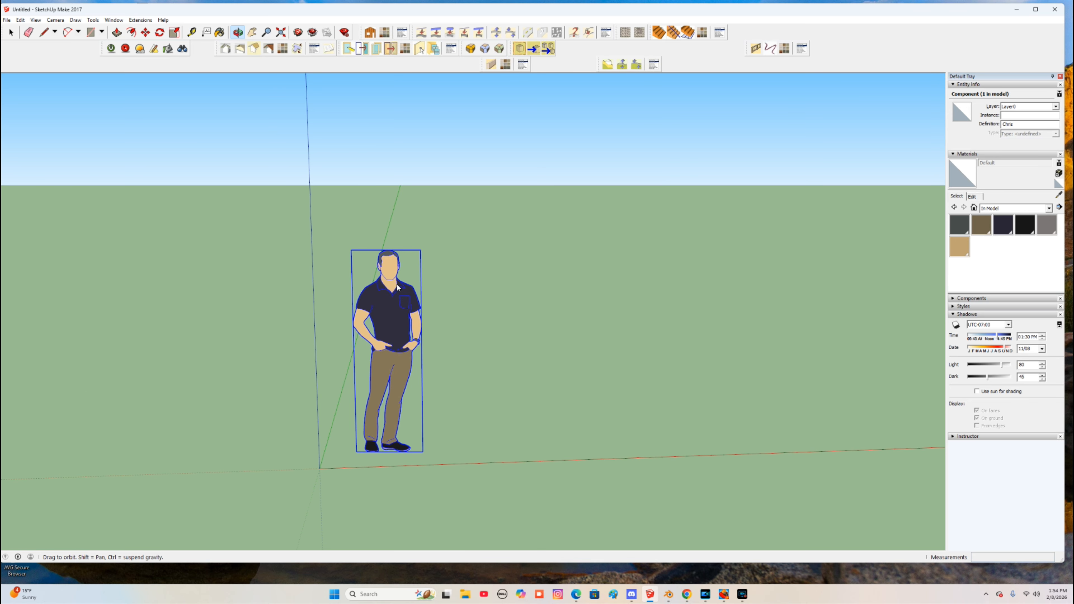
left_click(392, 299)
middle_click_drag(495, 380, 521, 381)
scroll(532, 377, "down", 1)
scroll(532, 376, "down", 1)
middle_click_drag(635, 349, 539, 351)
left_click(539, 351)
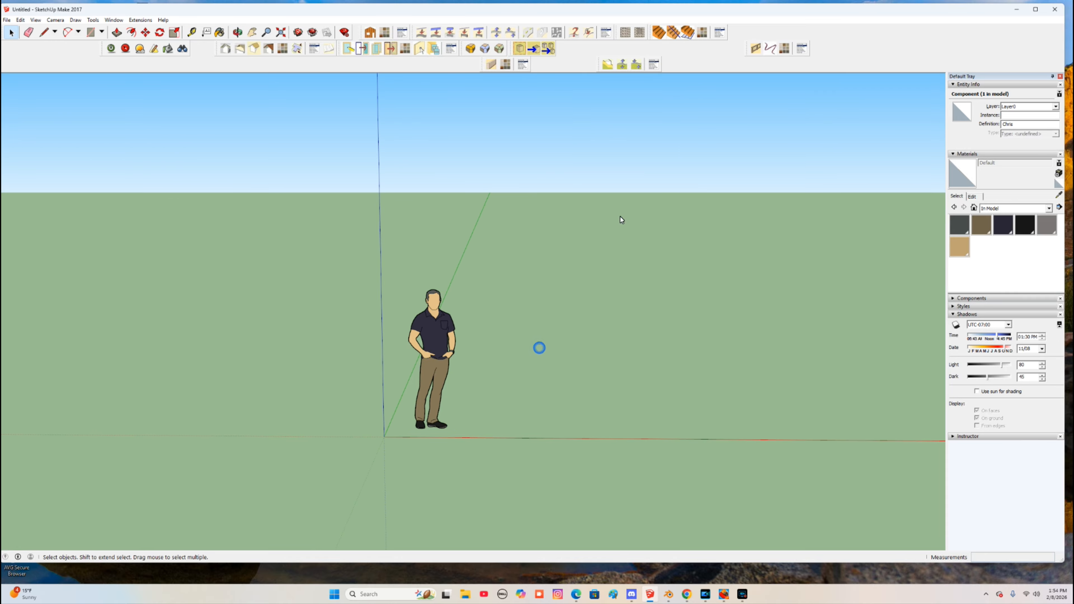
Step: Select the standing figure, erase it with the Eraser, and undo the erasure
left_click(9, 33)
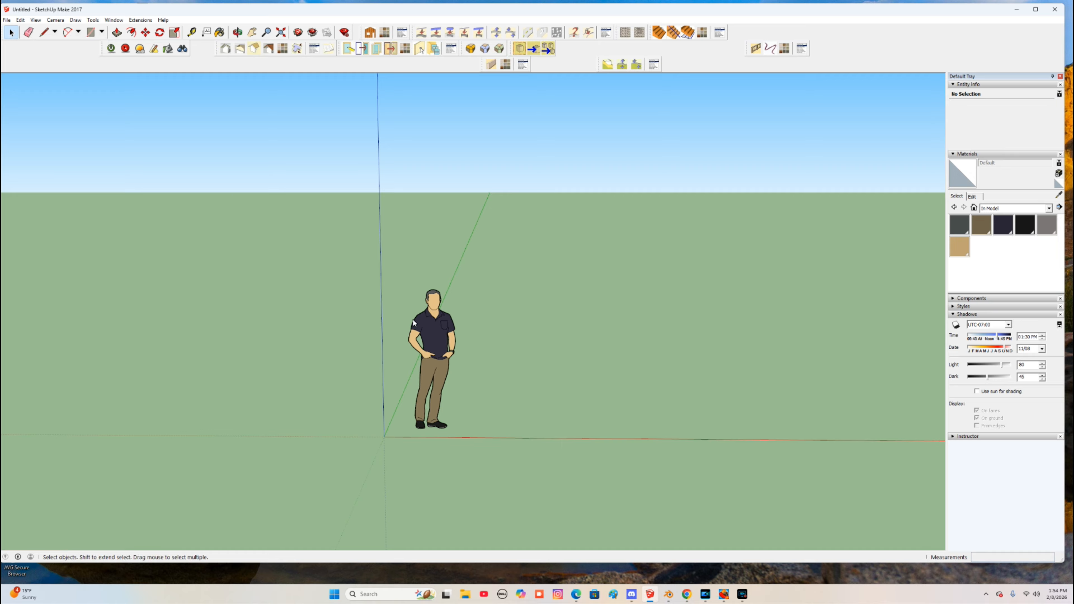
left_click(429, 321)
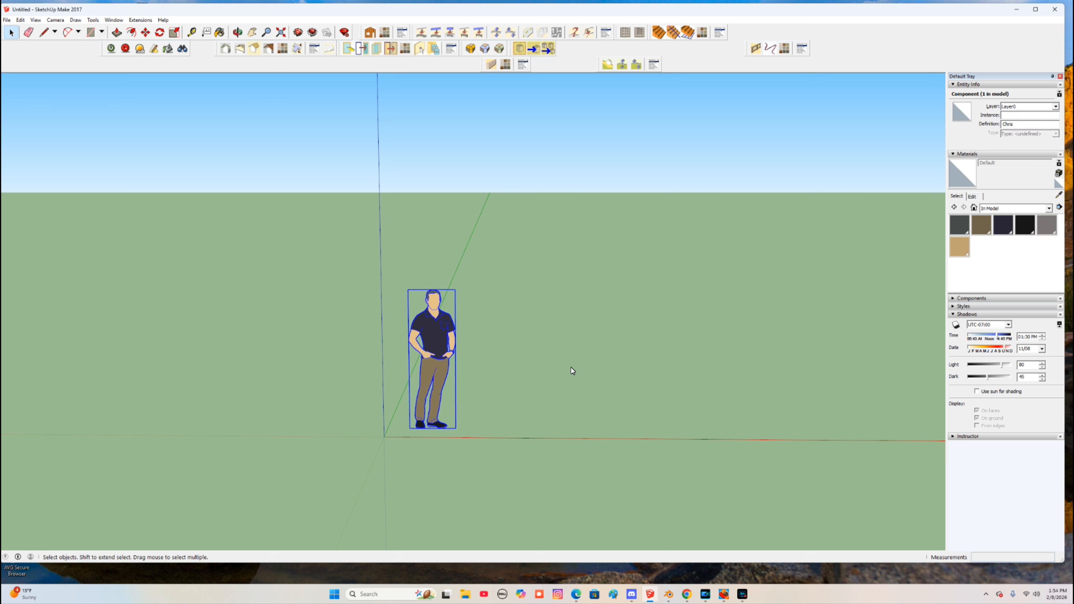
left_click(28, 33)
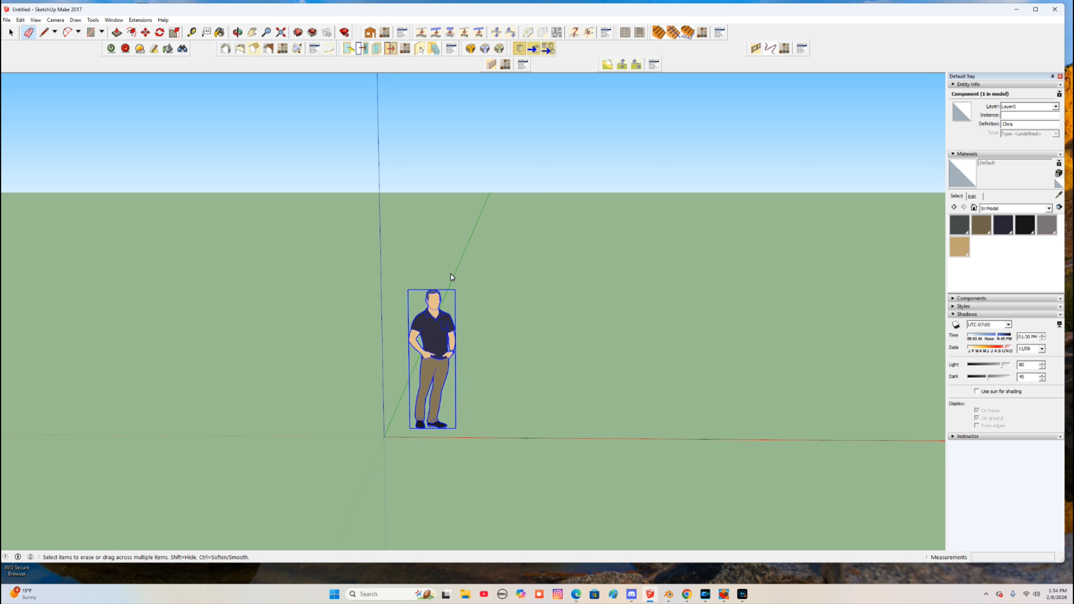
left_click(433, 292)
key("ctrl+z")
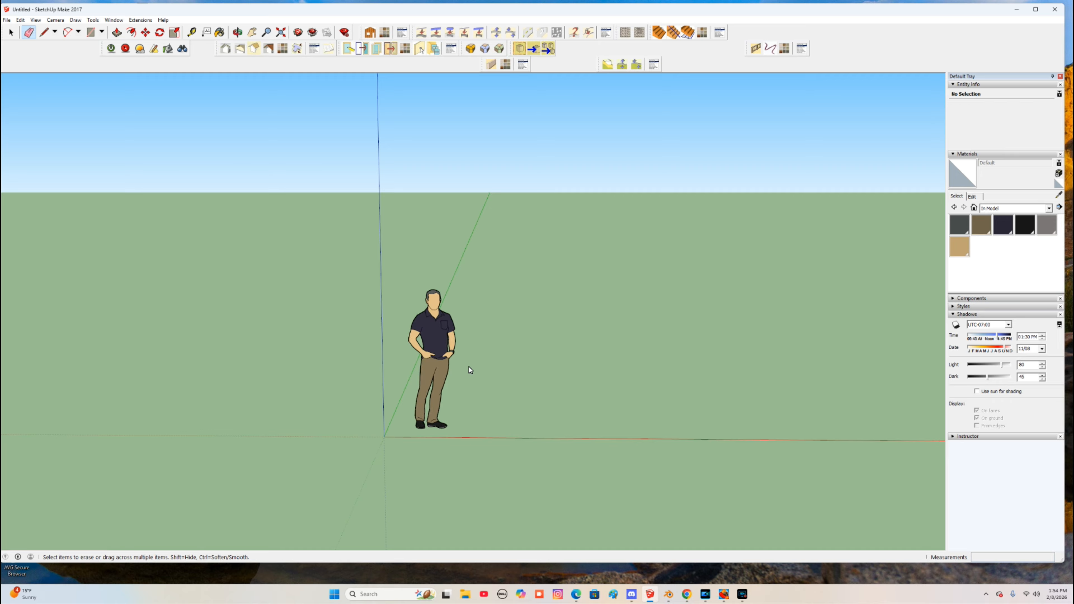
Step: Draw a closed upright triangle with the Line tool beside the figure, with its base along the red axis
left_click(43, 33)
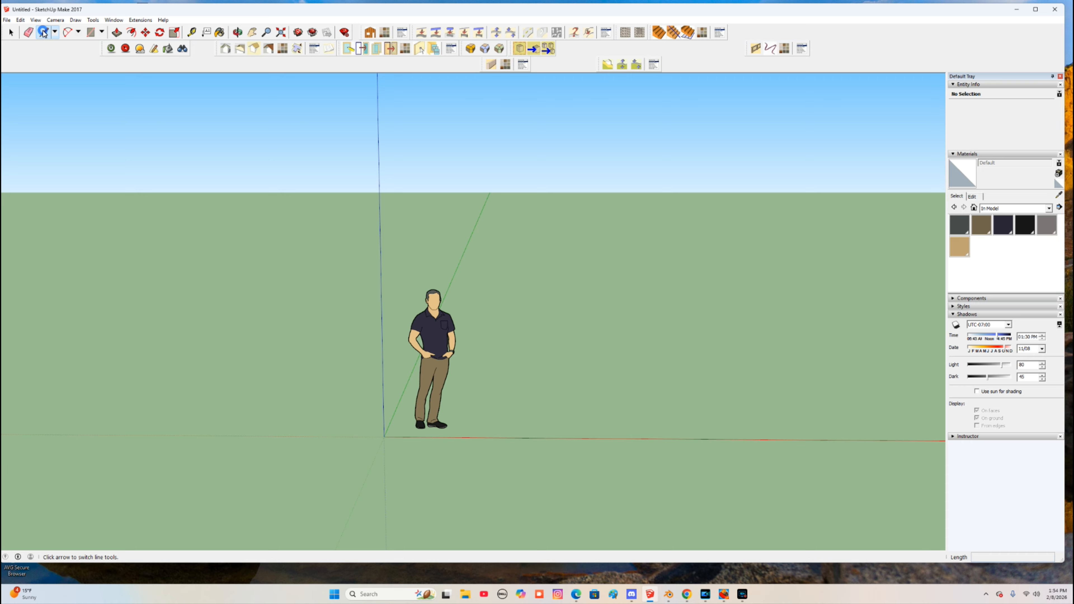
left_click(475, 439)
left_click(732, 226)
left_click(738, 440)
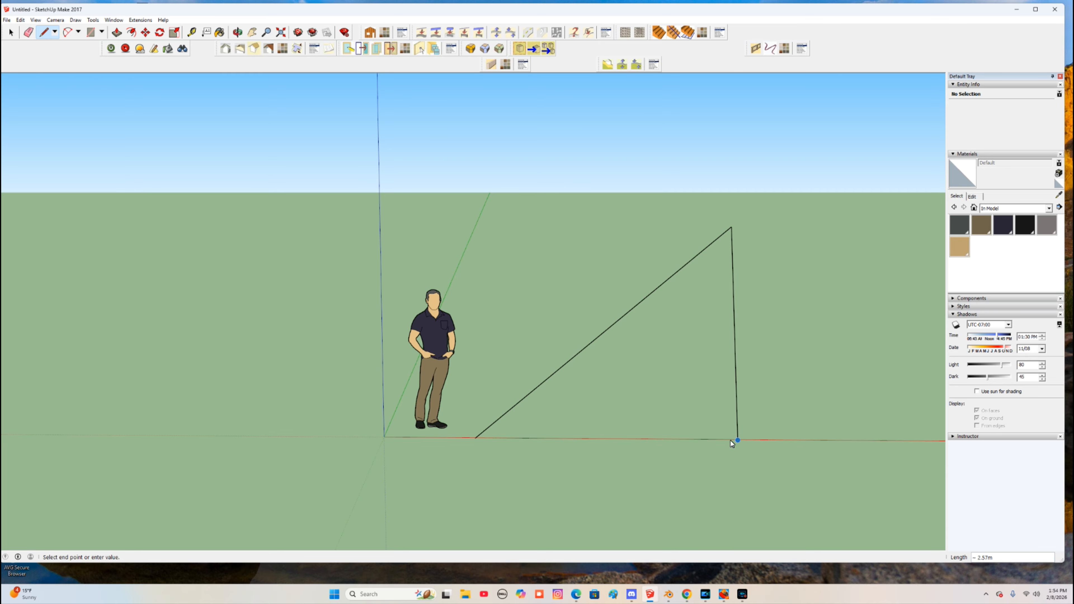
left_click(476, 439)
Step: Undo all the edges of the triangle beside the figure
middle_click_drag(704, 478, 636, 484)
key("ctrl+z")
key("ctrl+z")
key("ctrl+z")
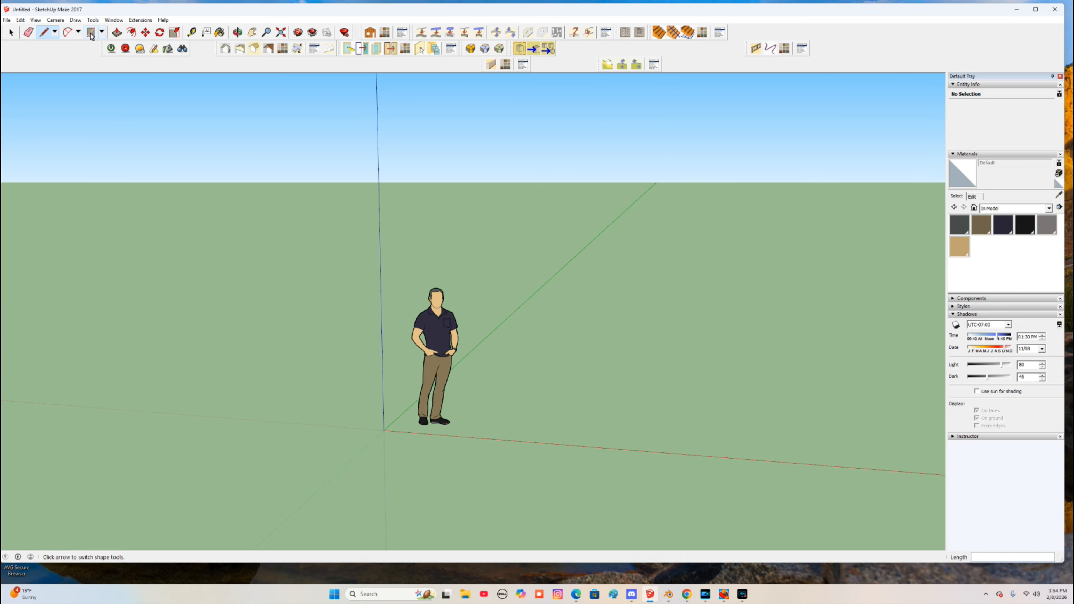
Step: Draw an upright 2-point arc beside the figure, with both endpoints on the red axis and a large upward bulge
left_click(67, 32)
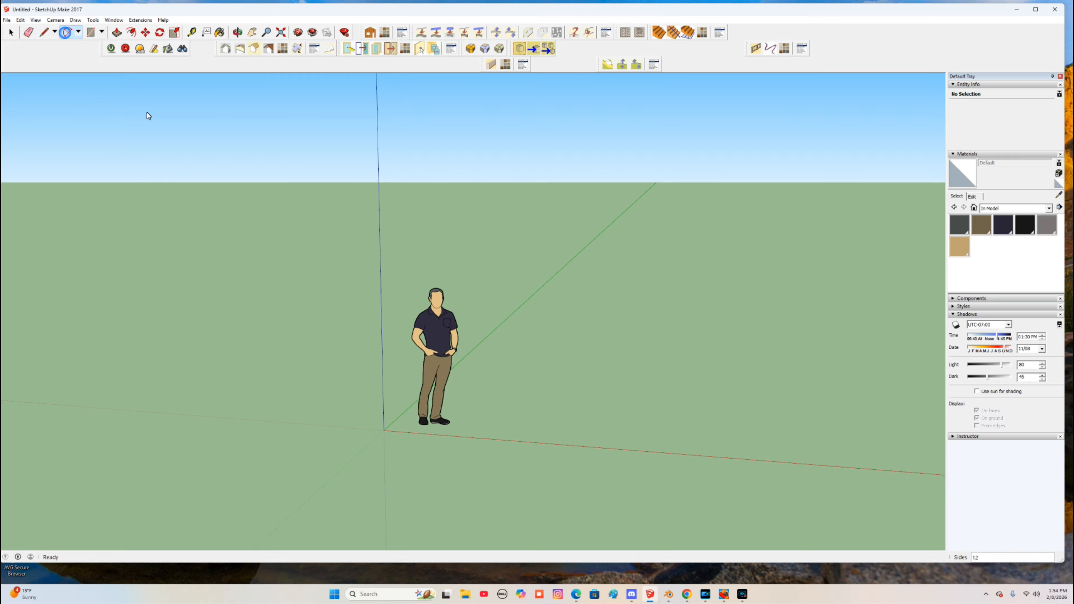
left_click(541, 445)
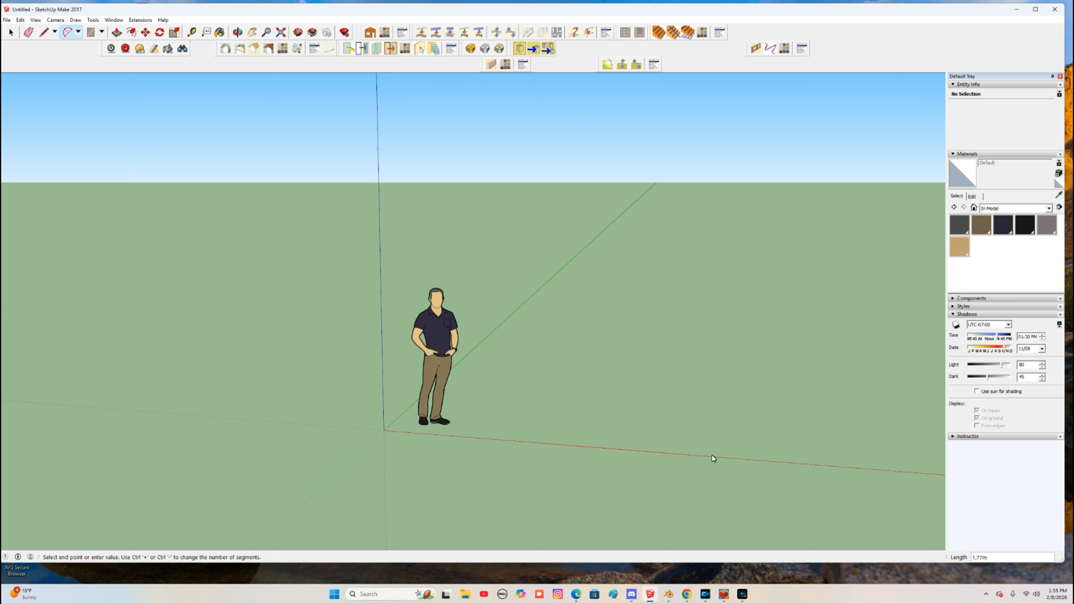
left_click(748, 459)
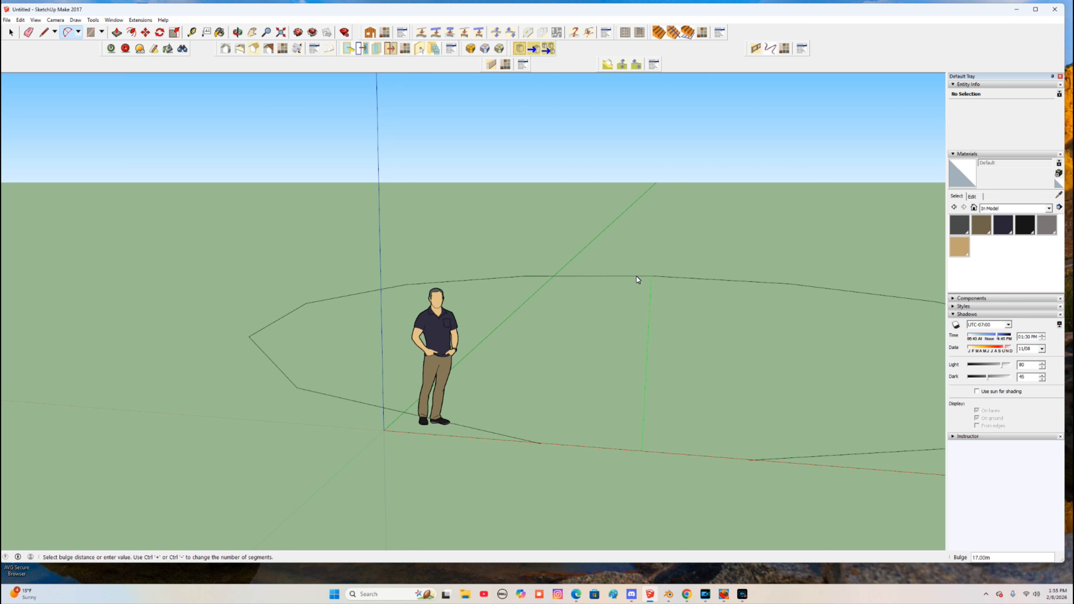
left_click(607, 249)
middle_click_drag(676, 370, 727, 355)
Step: Close the arc with a straight line between its endpoints, and undo both the line and the arc
left_click(44, 32)
left_click(539, 445)
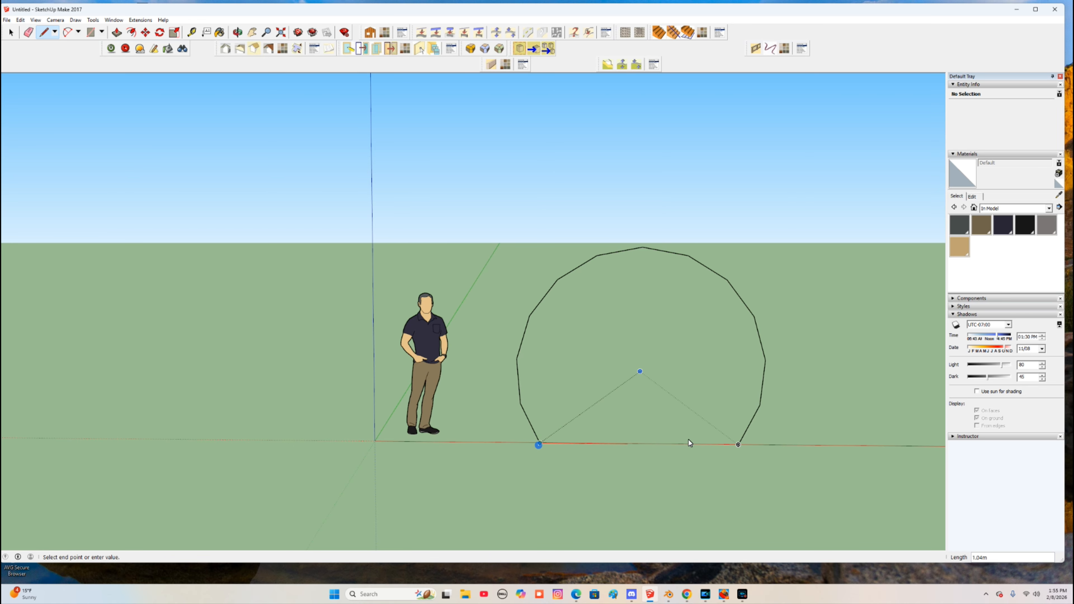
left_click(738, 445)
middle_click_drag(675, 503, 652, 478)
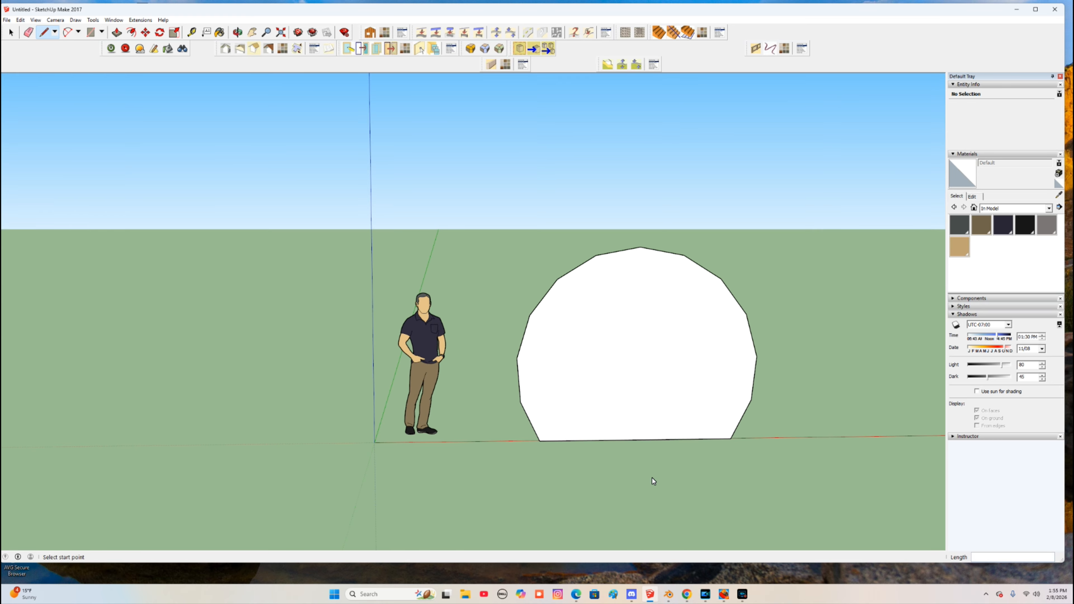
key("ctrl+z")
key("ctrl+z")
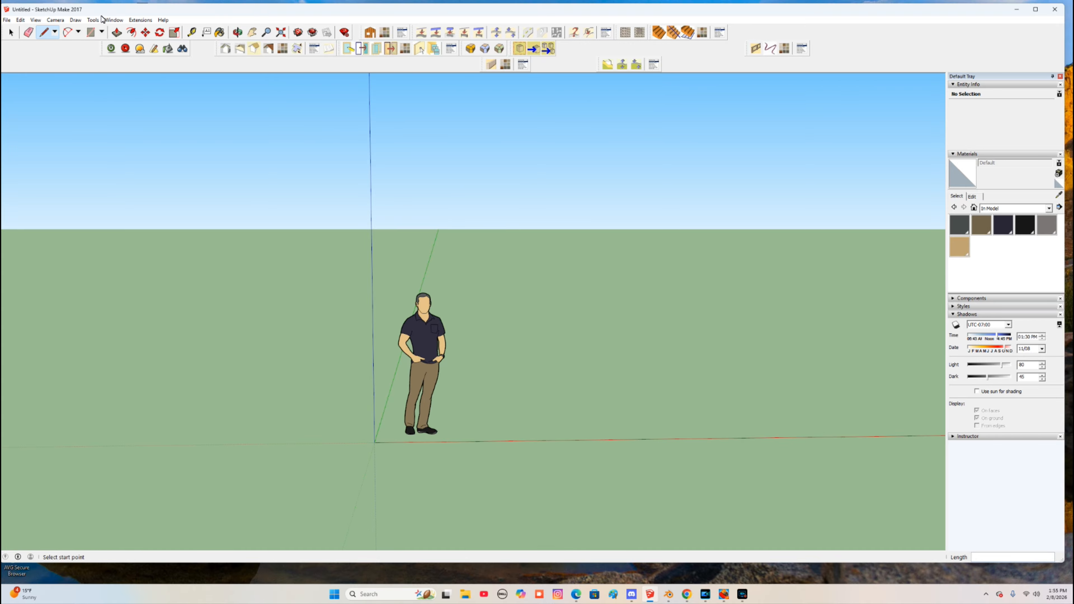
Step: Draw a rectangle of about 21 m² on the ground behind the red axis, with its front corner at the origin
left_click(91, 33)
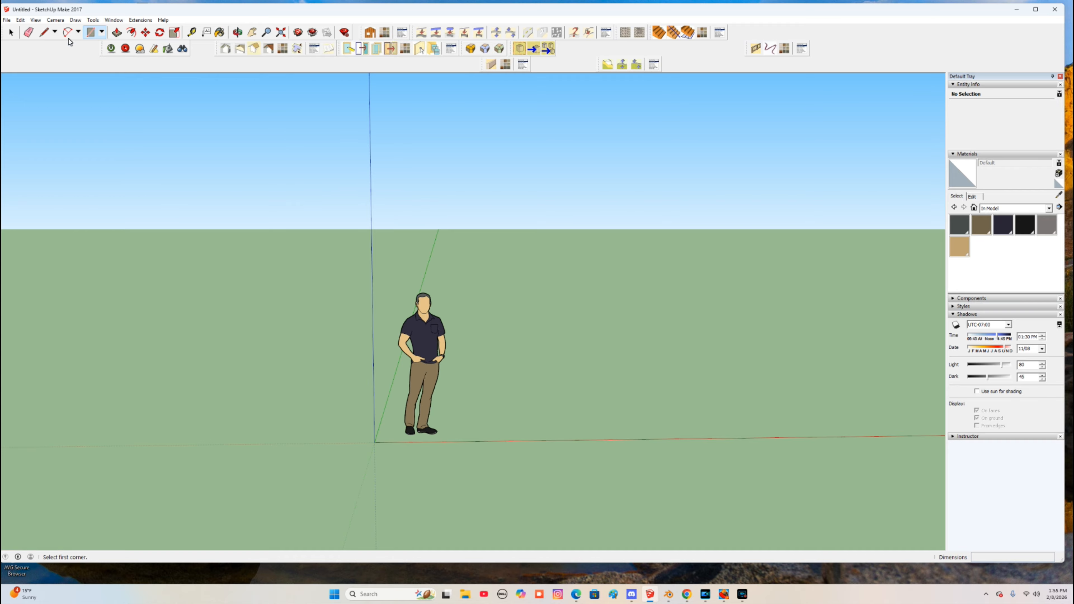
left_click(102, 33)
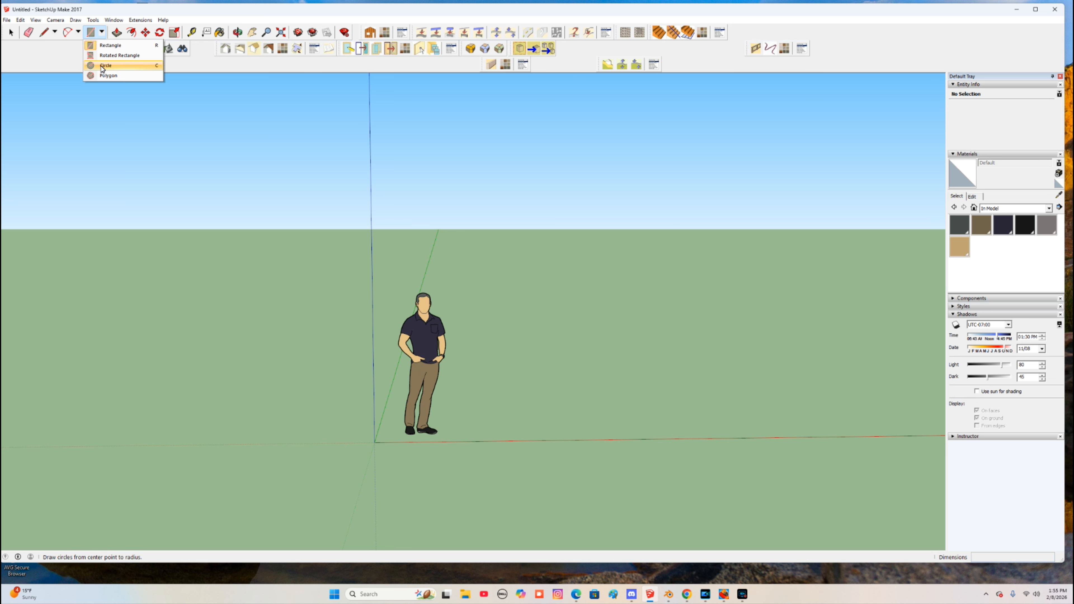
left_click(91, 31)
middle_click_drag(218, 331, 232, 398)
left_click(76, 340)
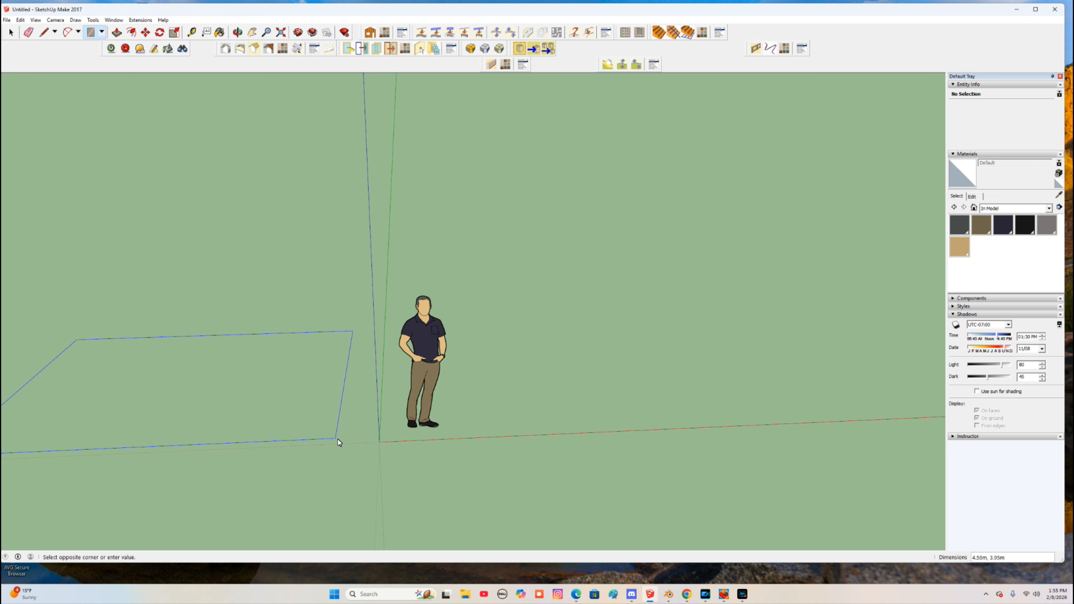
left_click(377, 444)
Step: Push/Pull the ground rectangle upward about 3.57 m into a solid block
middle_click_drag(129, 356, 85, 299)
left_click(117, 32)
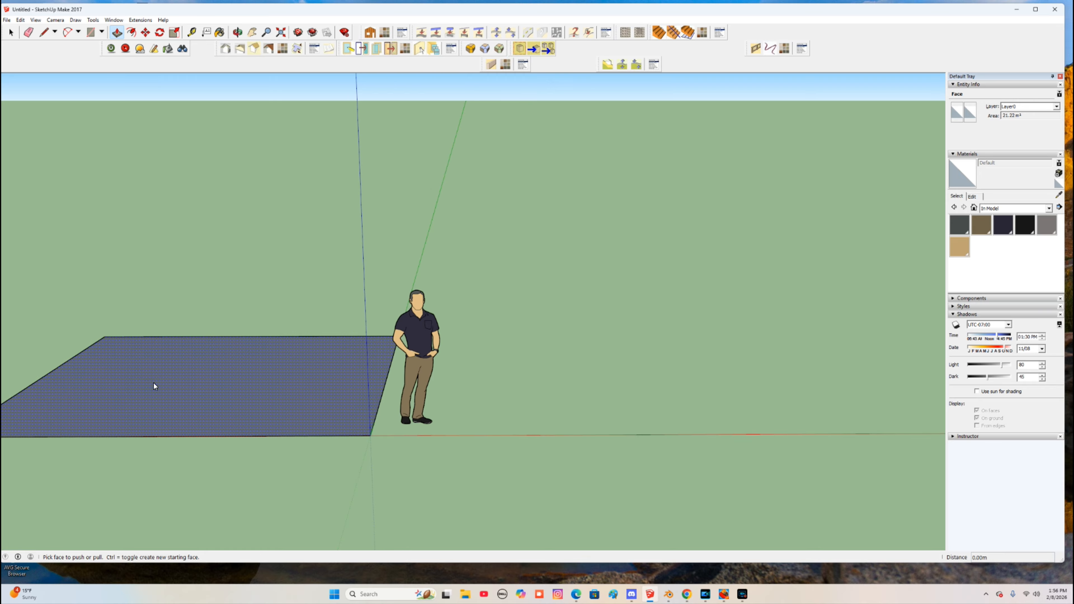
middle_click_drag(227, 457, 515, 484)
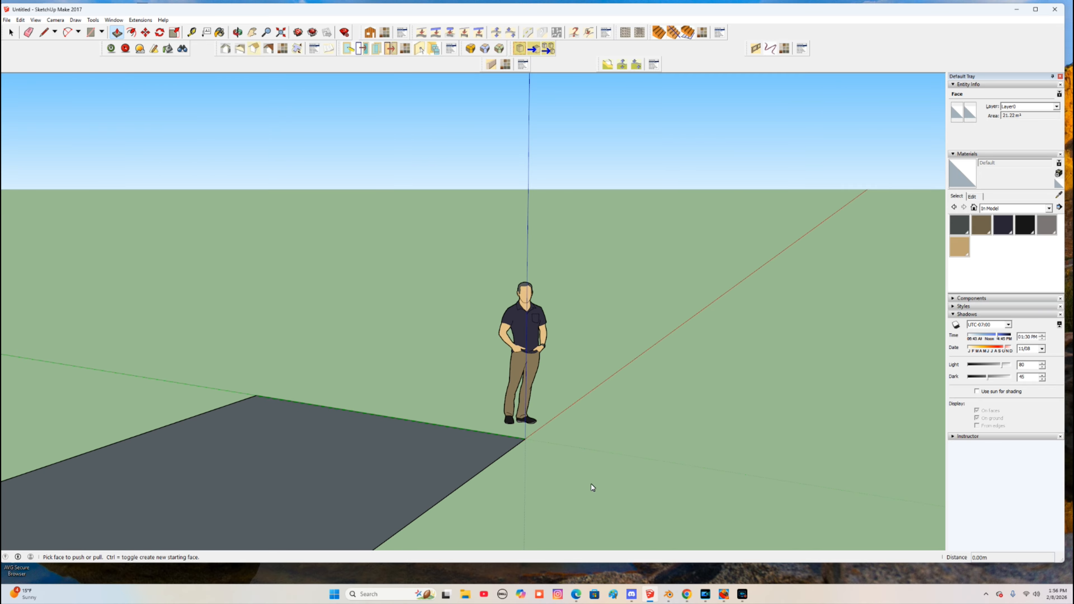
left_click(338, 445)
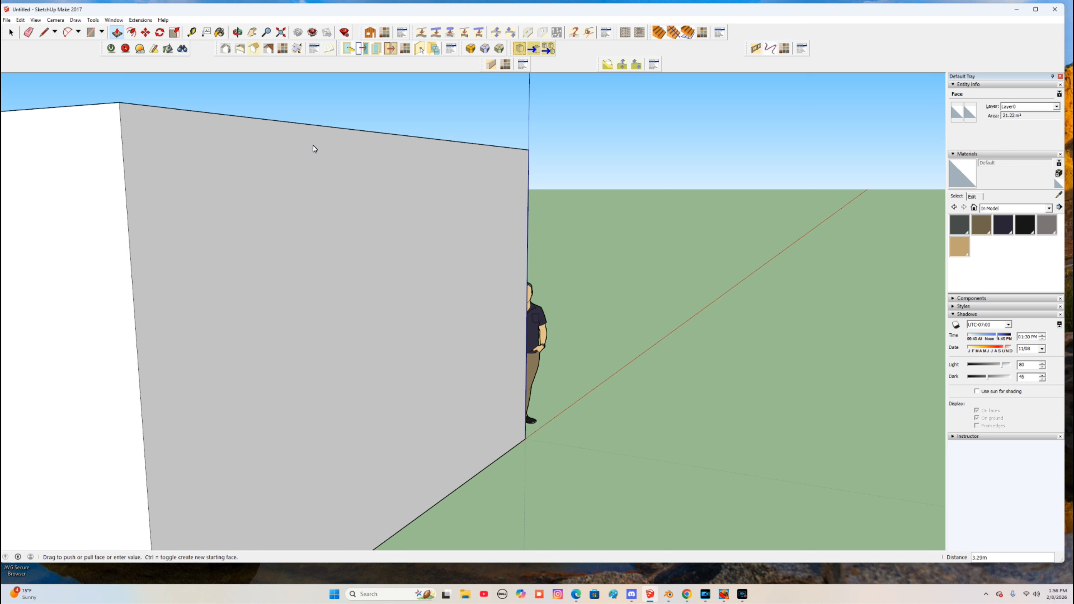
left_click(313, 122)
middle_click_drag(215, 291, 61, 327)
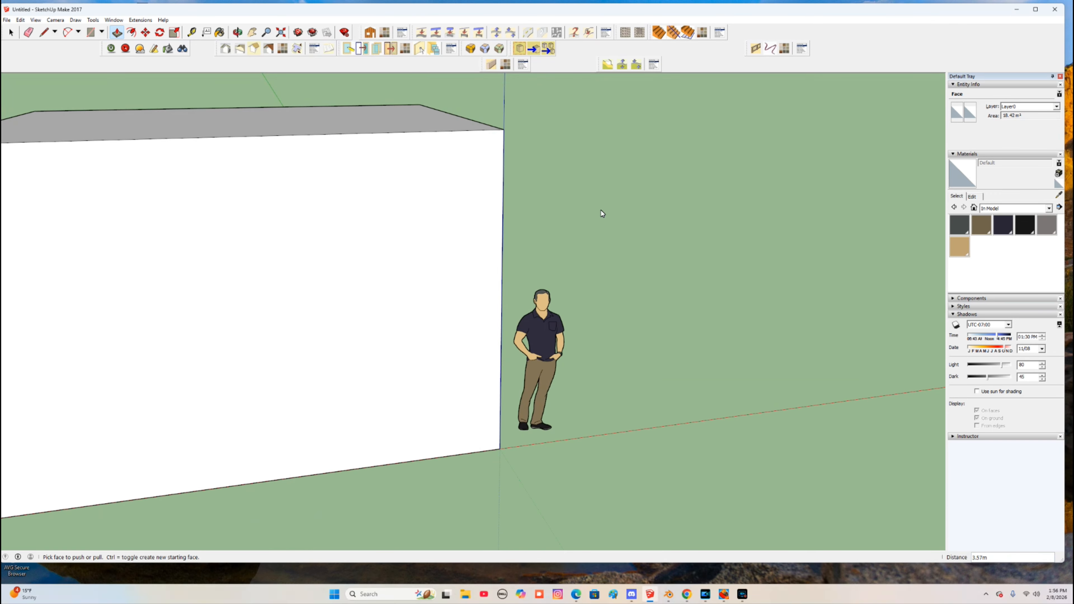
middle_click_drag(611, 211, 151, 252)
middle_click_drag(602, 225, 936, 178)
middle_click_drag(215, 326, 228, 300)
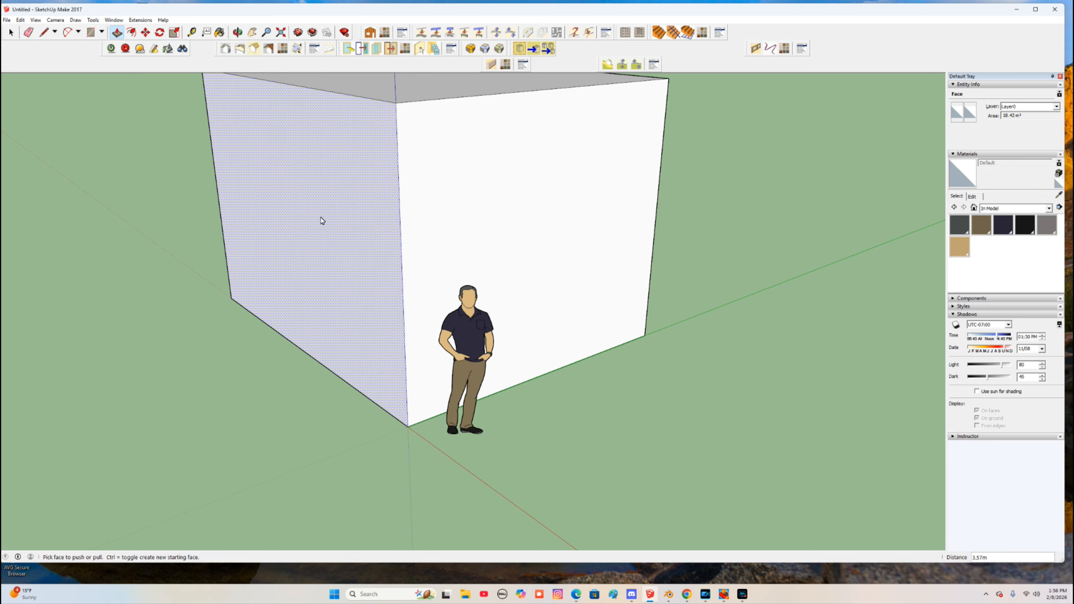
Step: Push the block's front face back along the green axis and its side face nearest the figure inward about 3.03 m
left_click_drag(317, 218, 522, 194)
middle_click_drag(522, 194, 515, 312)
left_click_drag(647, 208, 512, 324)
middle_click_drag(511, 320, 741, 261)
scroll(338, 302, "down", 3)
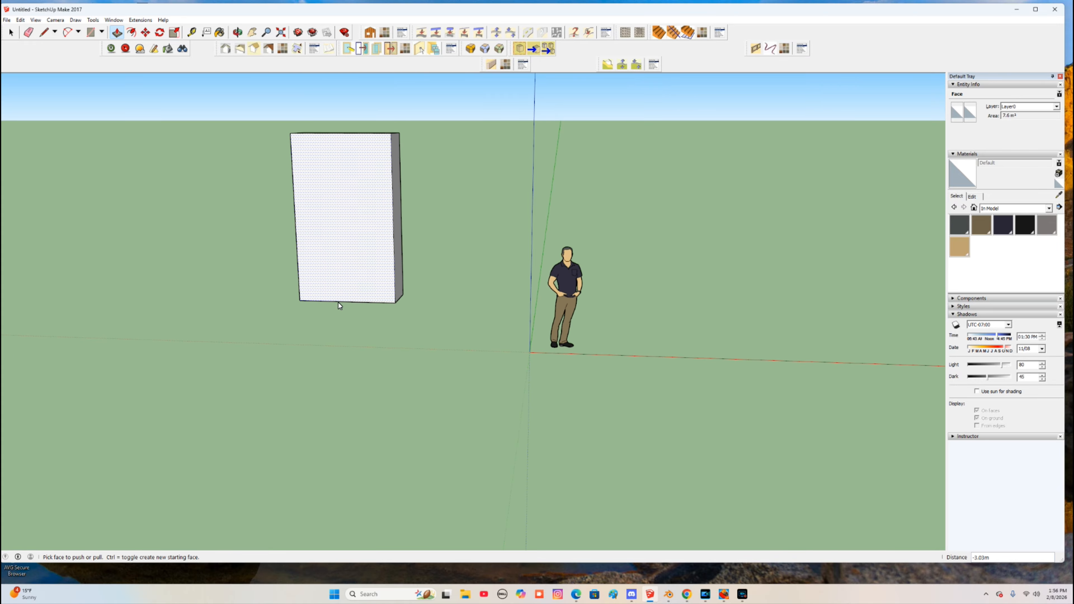
middle_click_drag(368, 314, 415, 283)
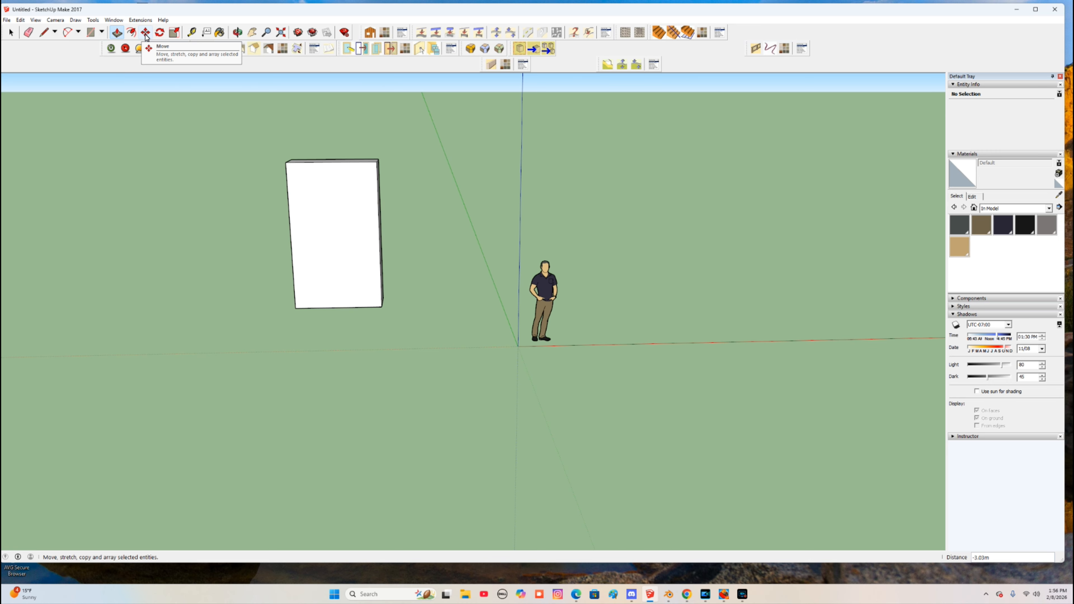
Step: Move the standing figure about 0.28 m along the red axis toward the origin
key("space")
left_click(549, 302)
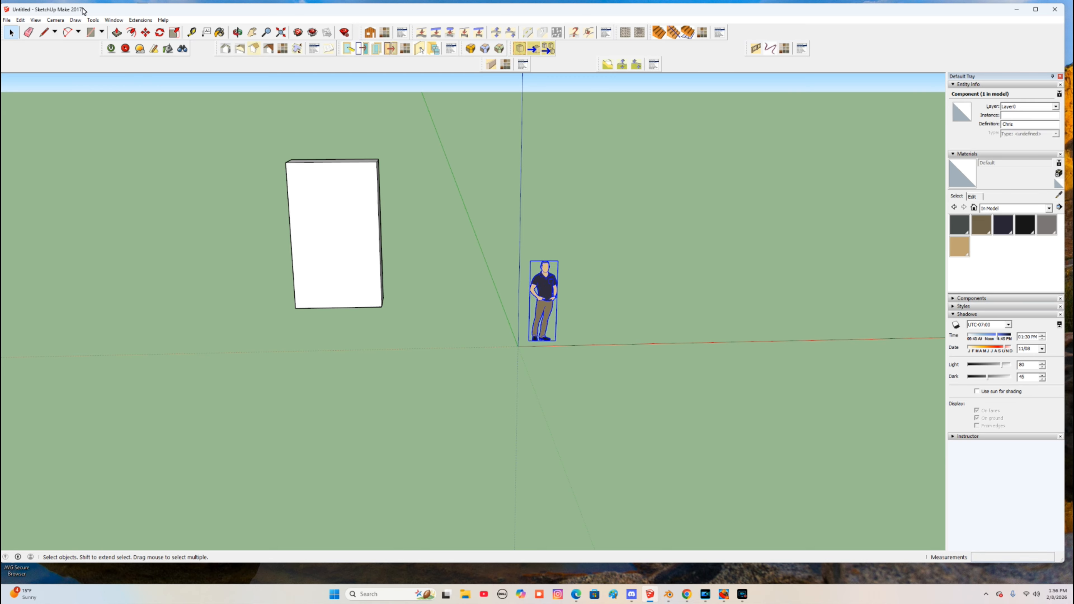
left_click(145, 32)
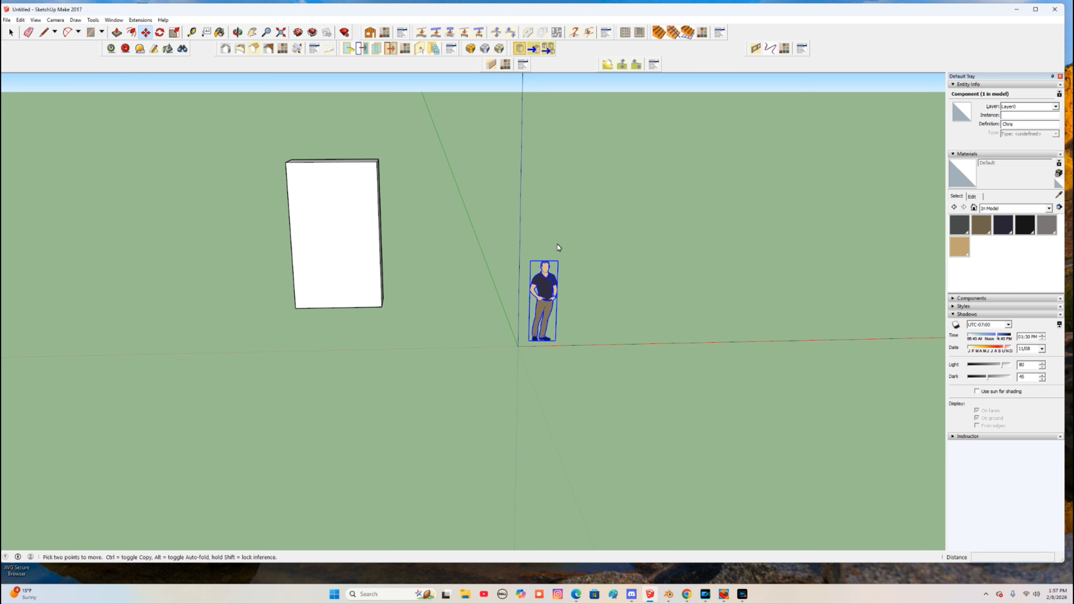
left_click(545, 294)
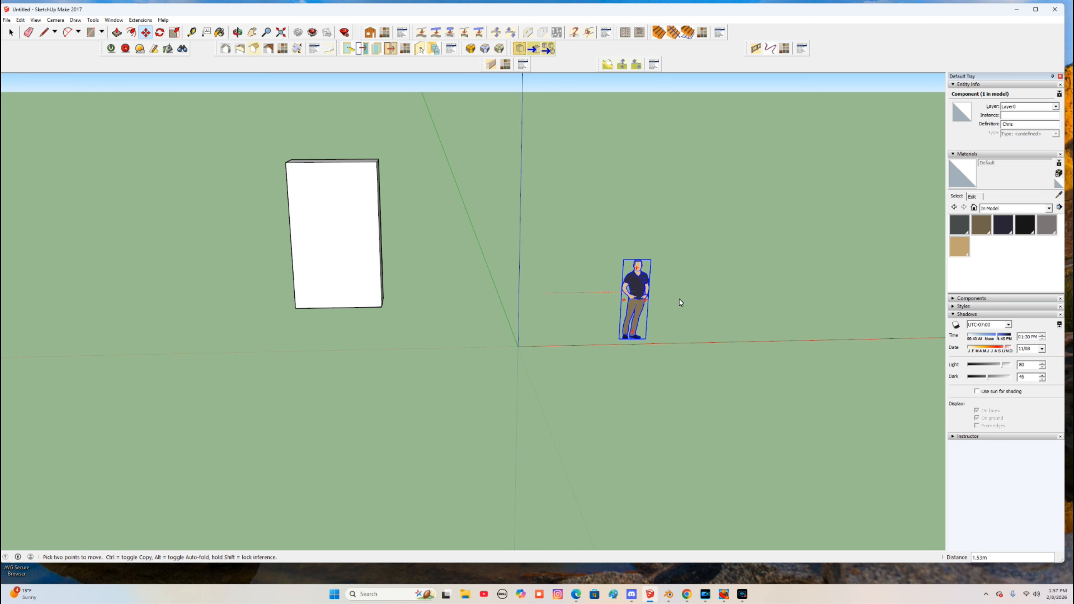
left_click(531, 301)
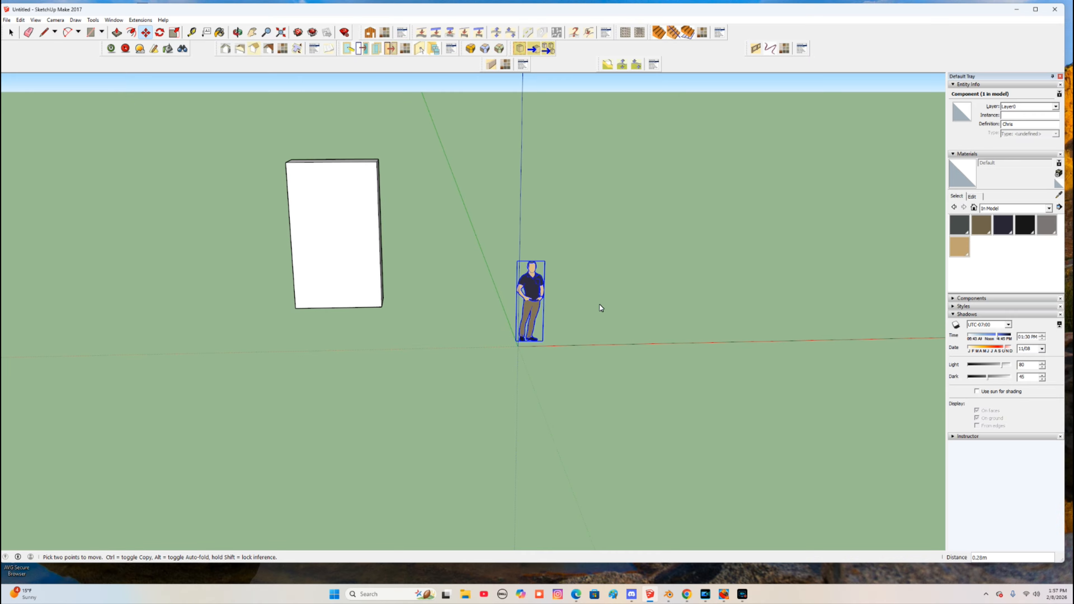
Step: Rotate the standing figure in the ground plane around a point in front of the red axis
left_click(160, 32)
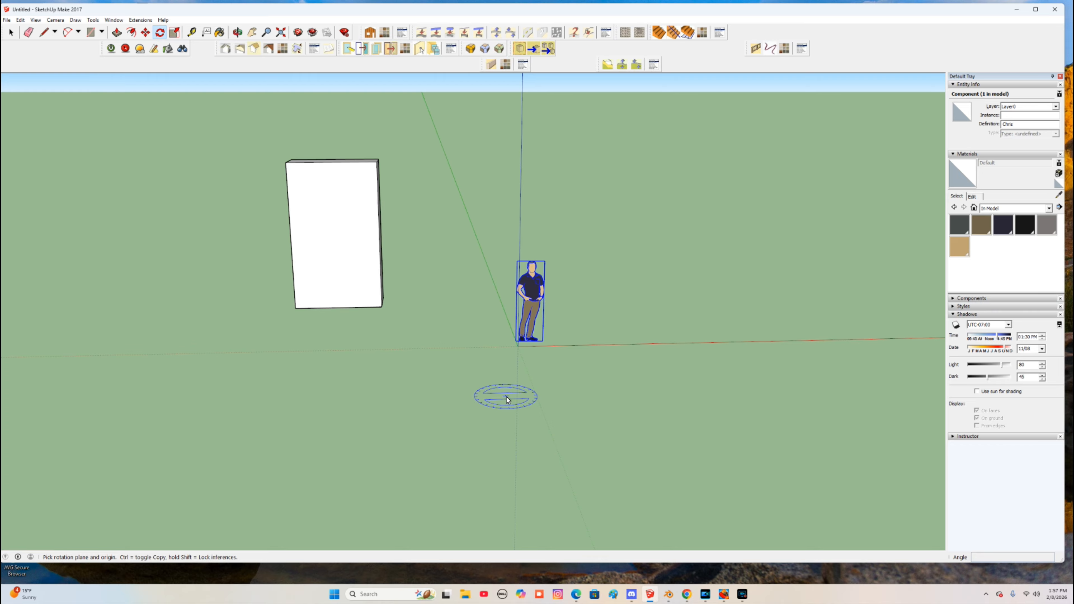
middle_click_drag(573, 401, 618, 412)
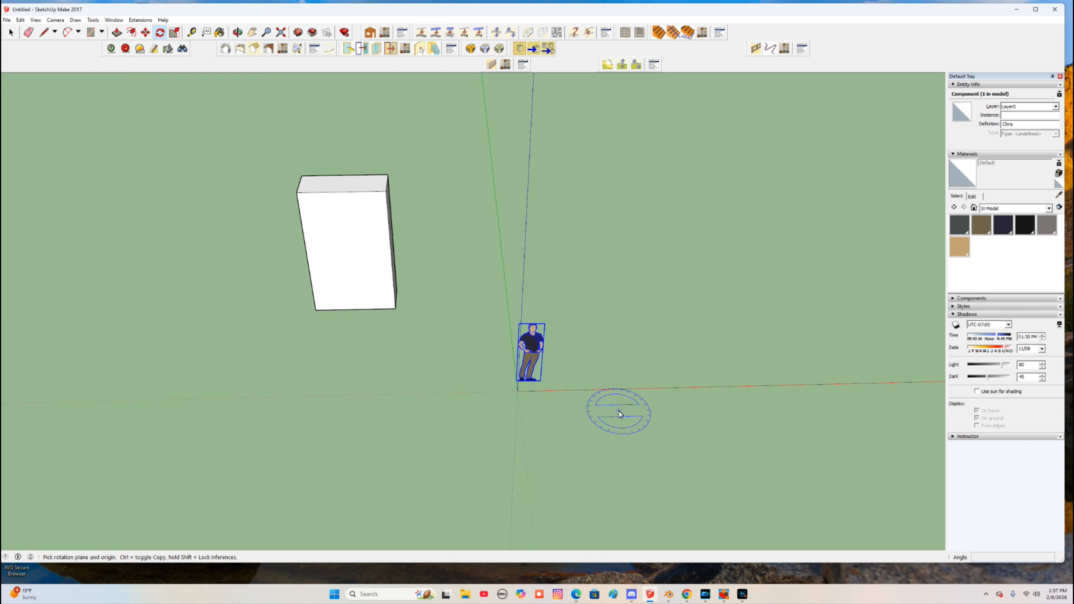
left_click(587, 432)
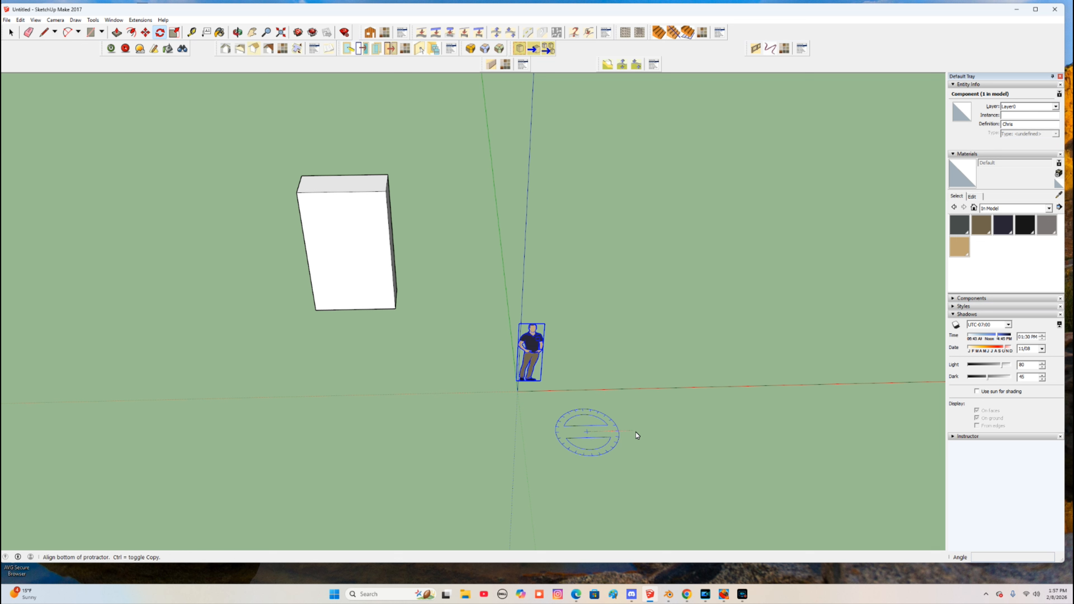
left_click(652, 435)
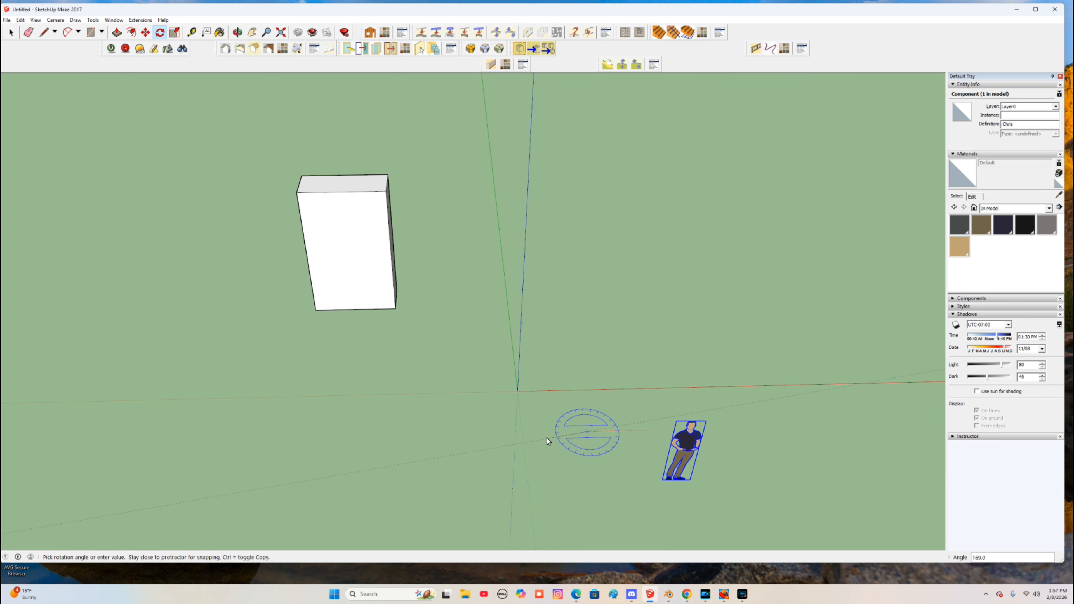
left_click(586, 406)
middle_click_drag(587, 407, 600, 349)
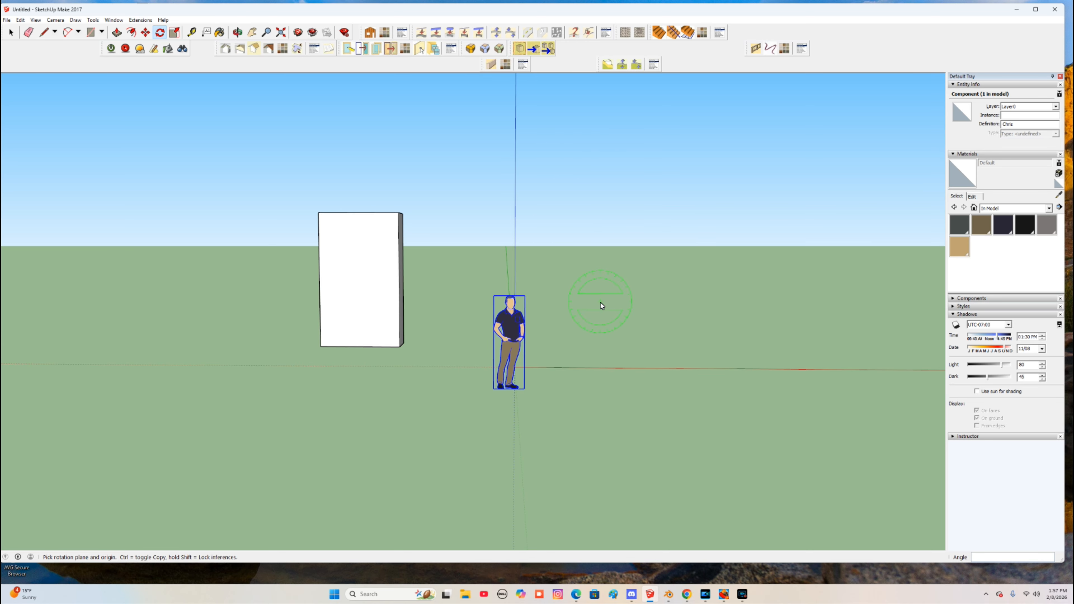
left_click(592, 282)
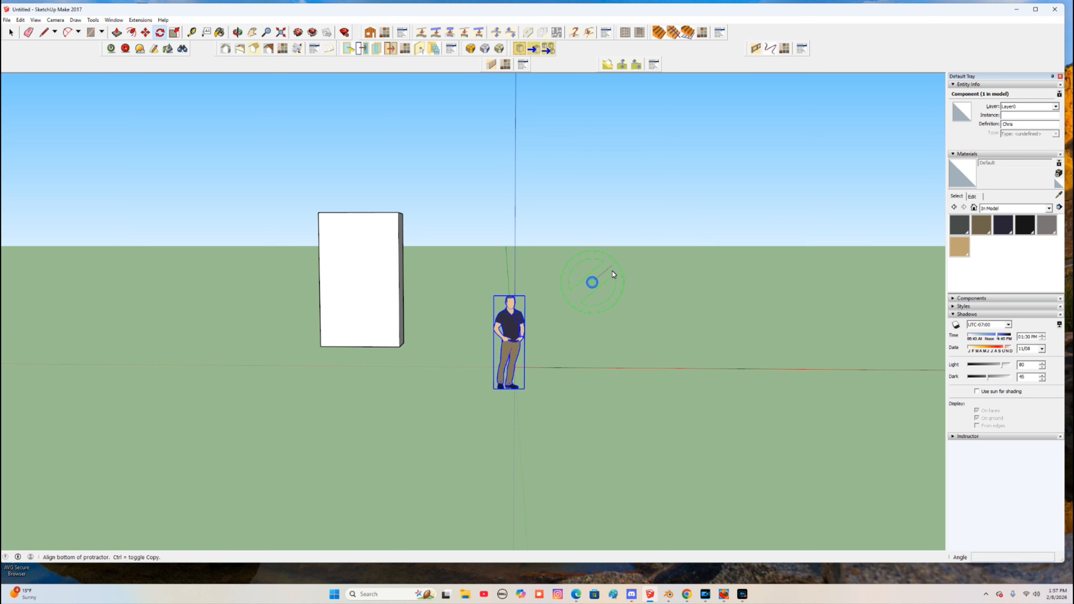
left_click(650, 283)
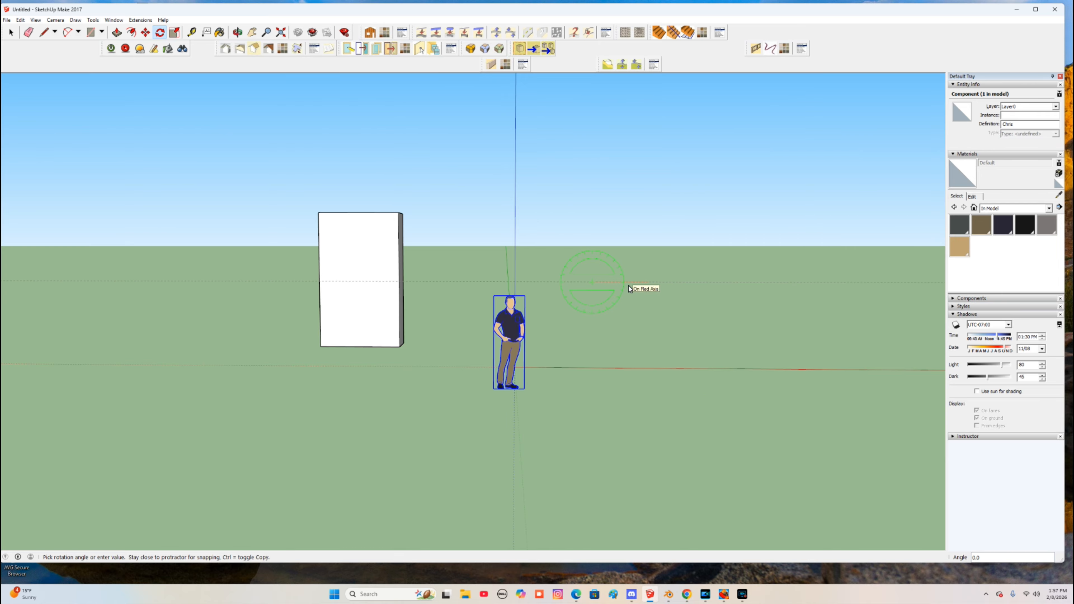
key("Escape")
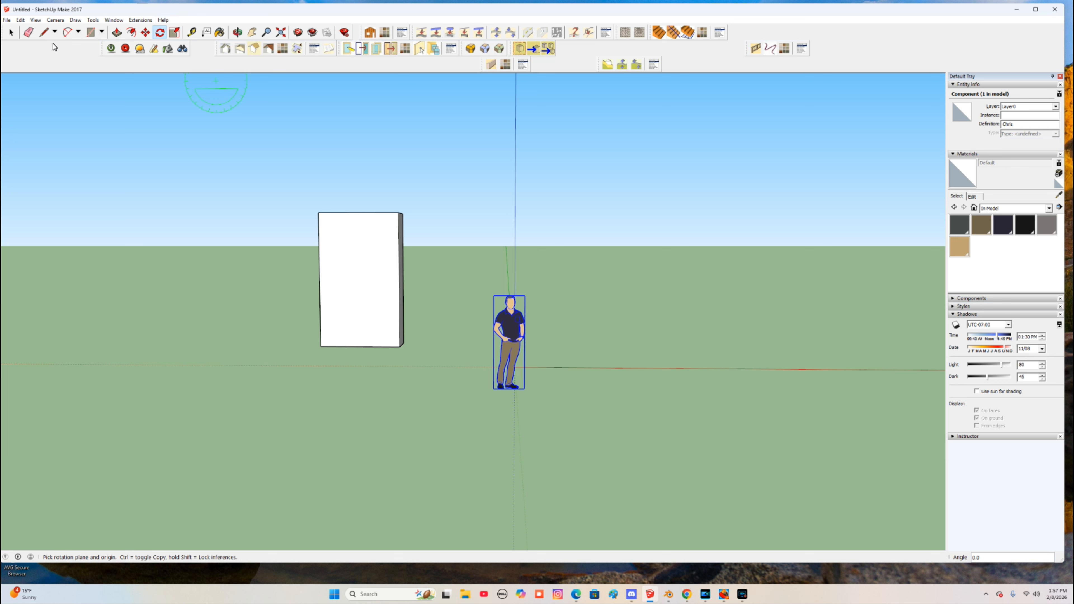
left_click(12, 33)
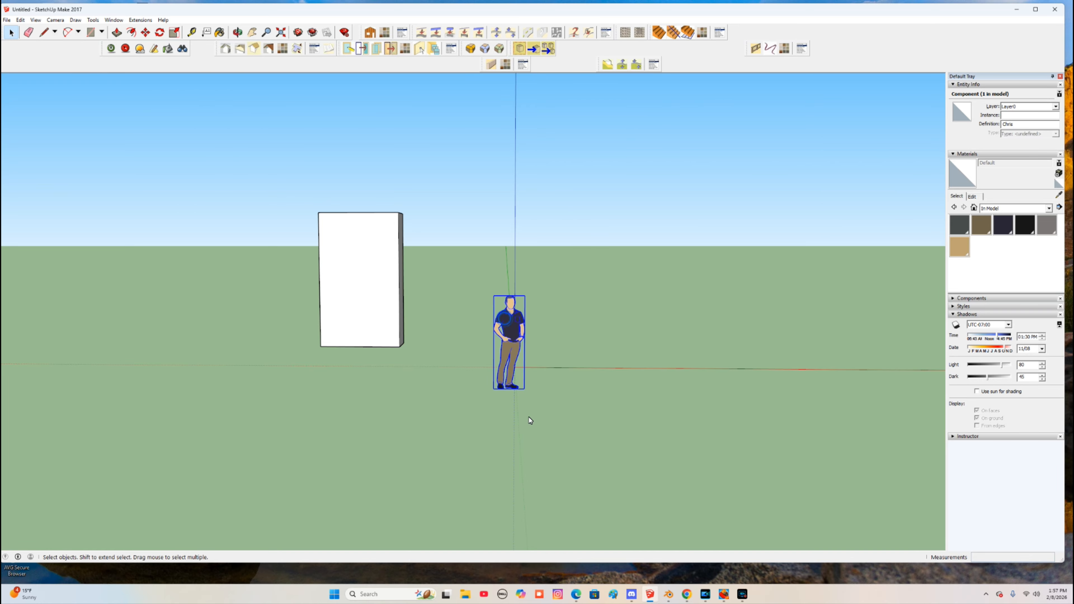
Step: Scale the standing figure up uniformly from its upper corner to about 4.69 m tall
left_click(175, 32)
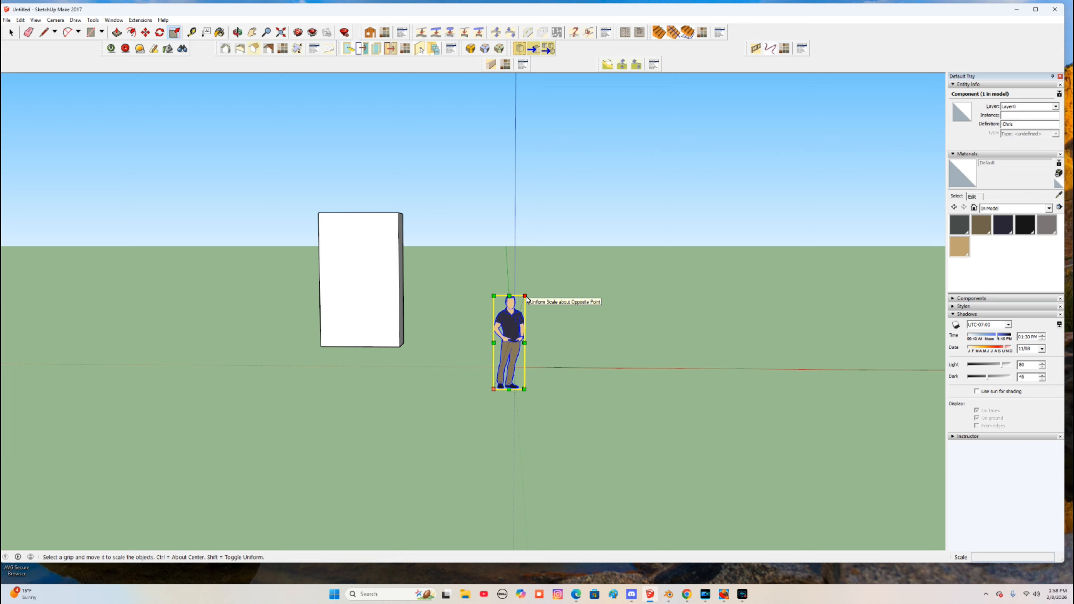
left_click_drag(526, 297, 639, 160)
middle_click_drag(638, 157, 709, 335)
key("s")
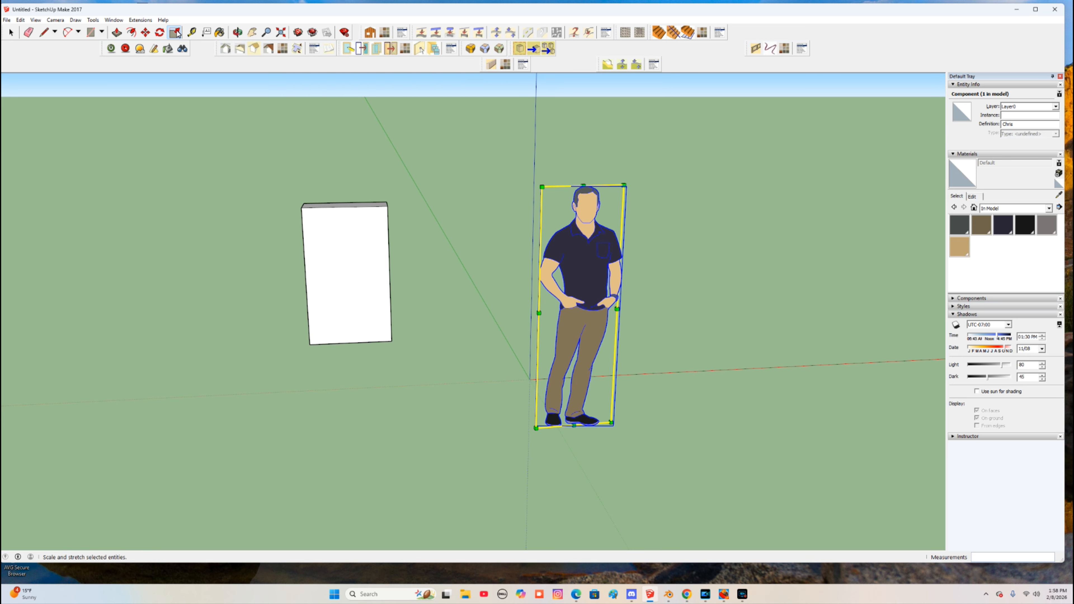
Step: Measure the enlarged figure's height with the Tape Measure, from its lower corner to the upper corner directly above
left_click(193, 33)
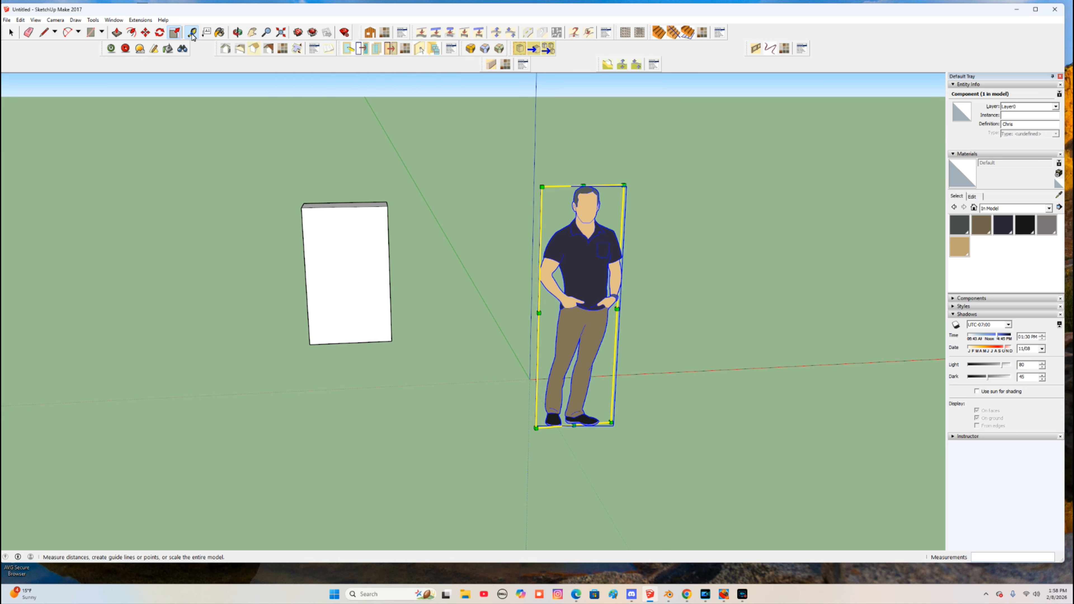
left_click(535, 426)
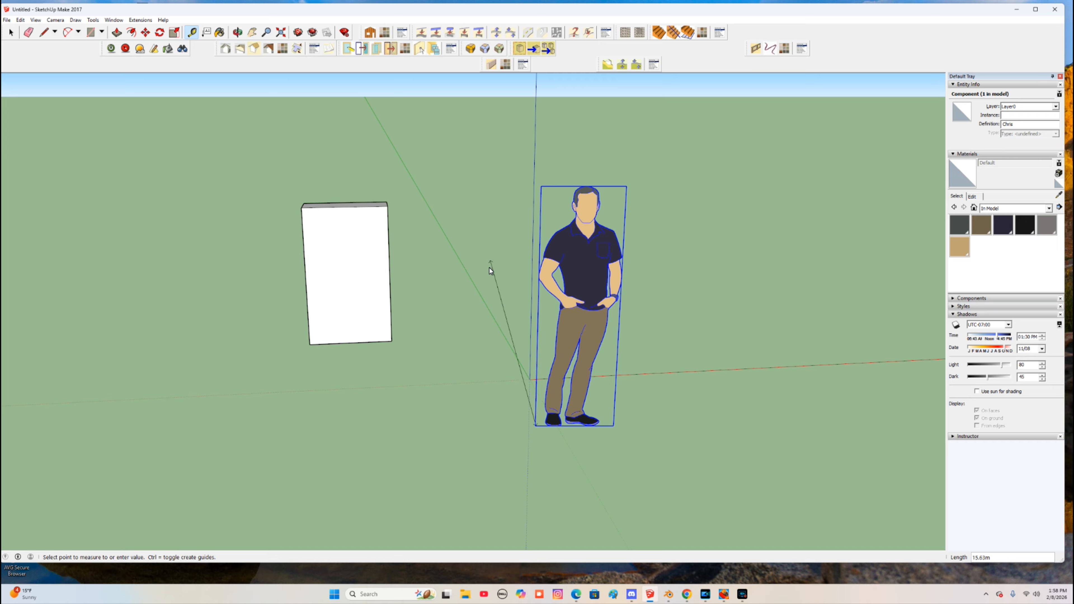
left_click(544, 186)
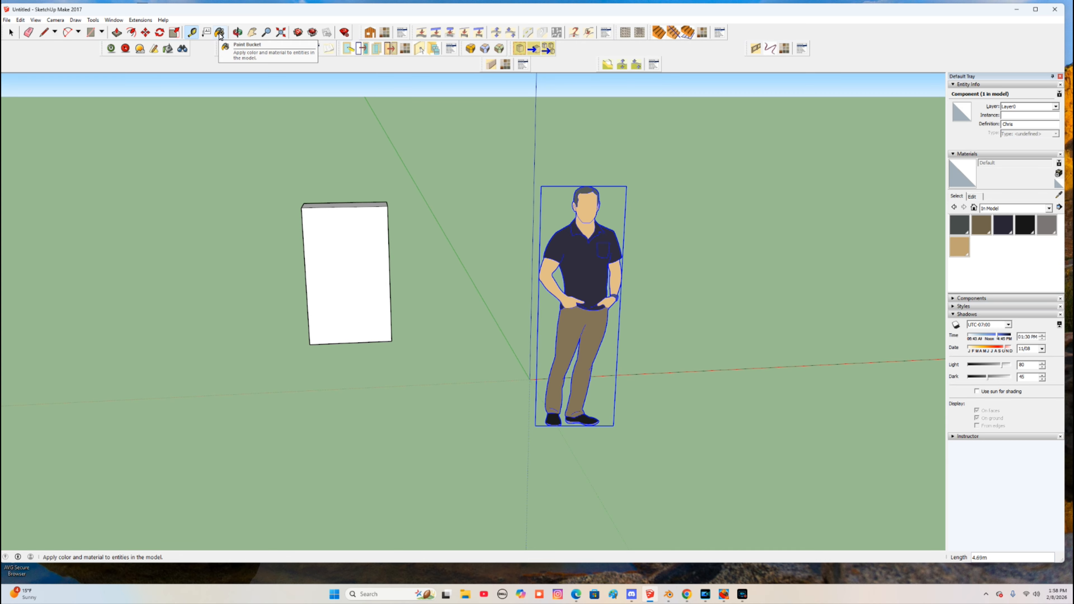
Step: Open the figure component for editing, select its trouser faces and paint them with the Chris_Skin material
left_click(10, 33)
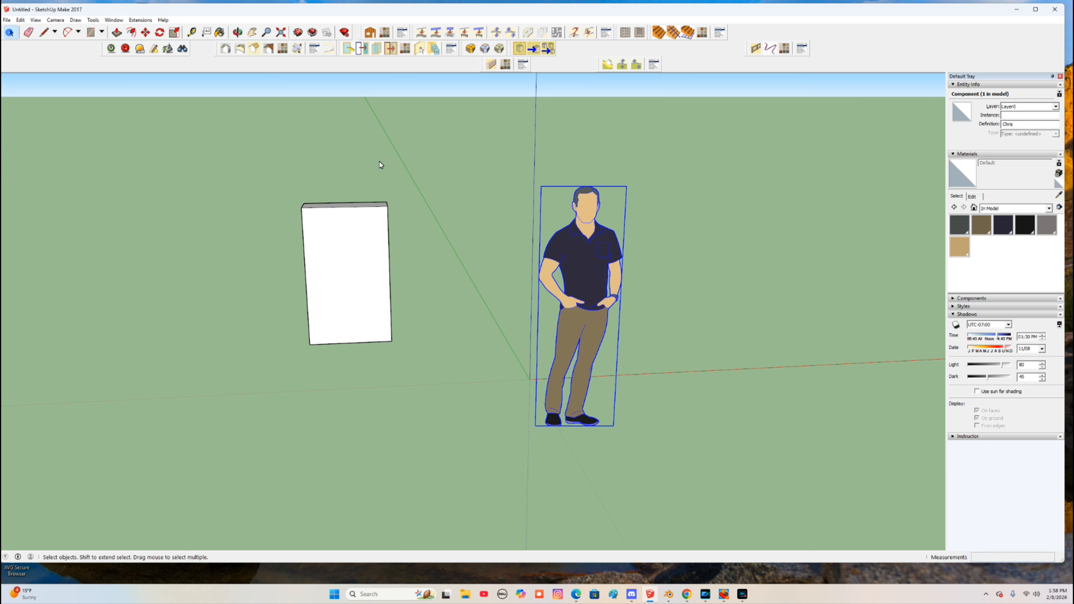
double_click(573, 332)
triple_click(573, 332)
left_click(572, 332)
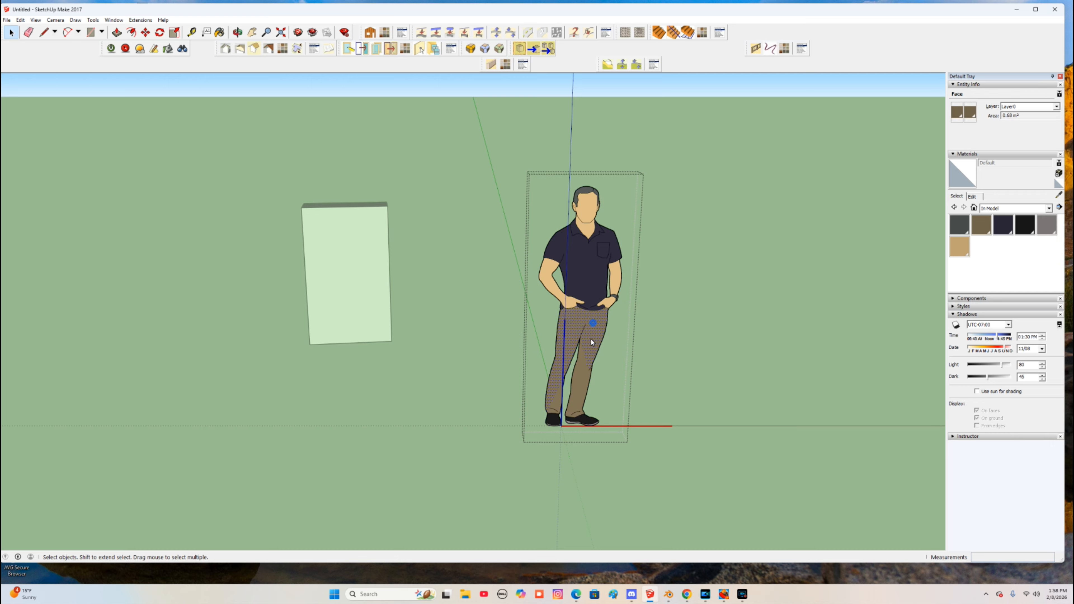
left_click(577, 401, "shift")
left_click(220, 33)
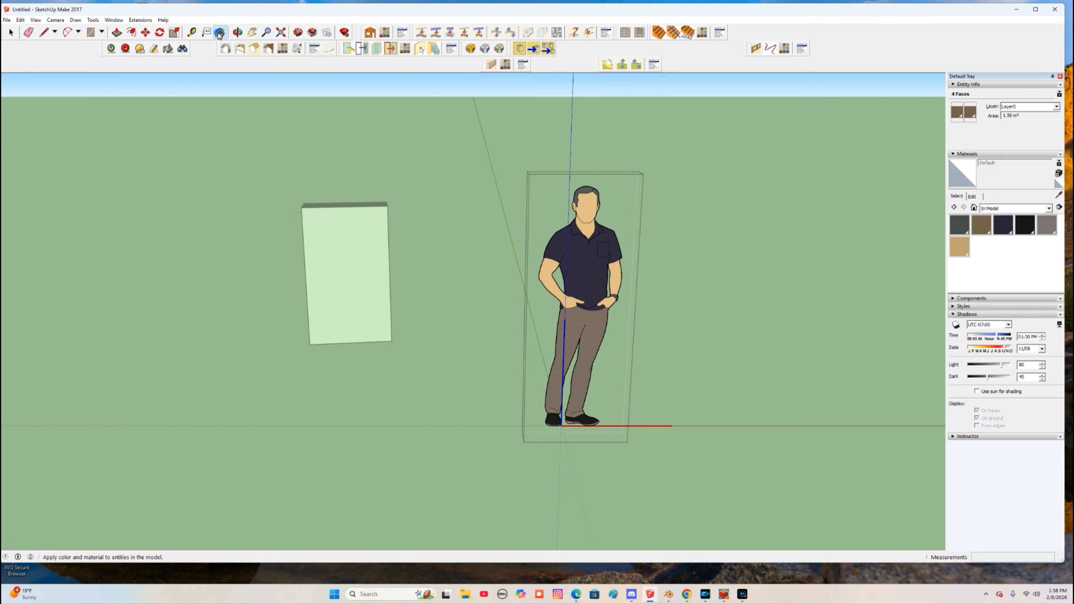
left_click(960, 245)
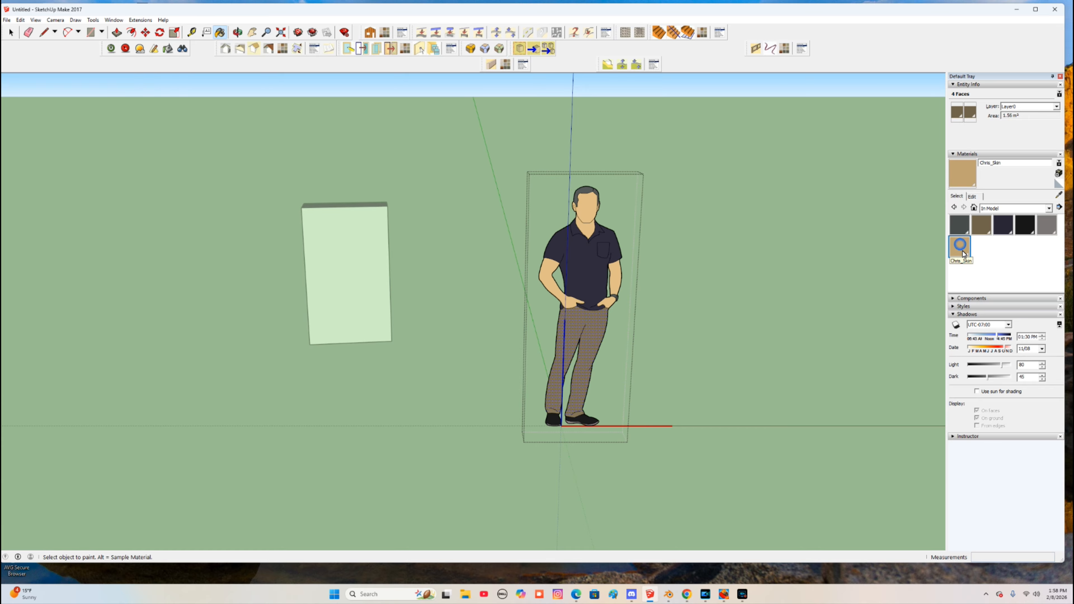
left_click(601, 339)
mouse_move(743, 389)
middle_mouse_down()
mouse_move(479, 376)
mouse_move(880, 360)
mouse_move(853, 362)
middle_mouse_up()
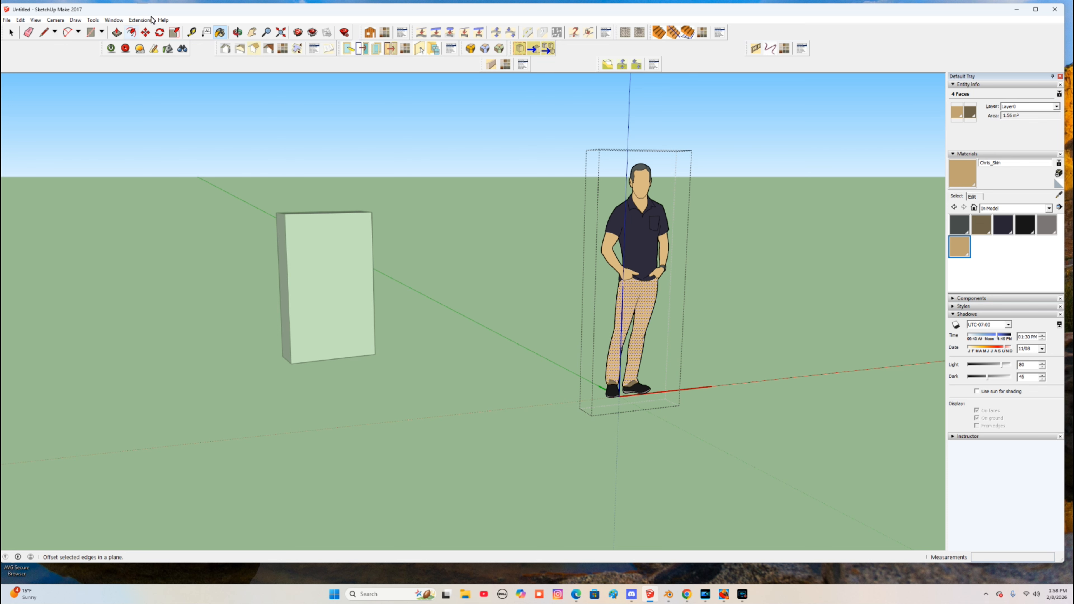
Step: Examine the figure and the block by orbiting, panning, zooming and fitting the model to the view
left_click(238, 33)
left_click_drag(533, 253, 563, 307)
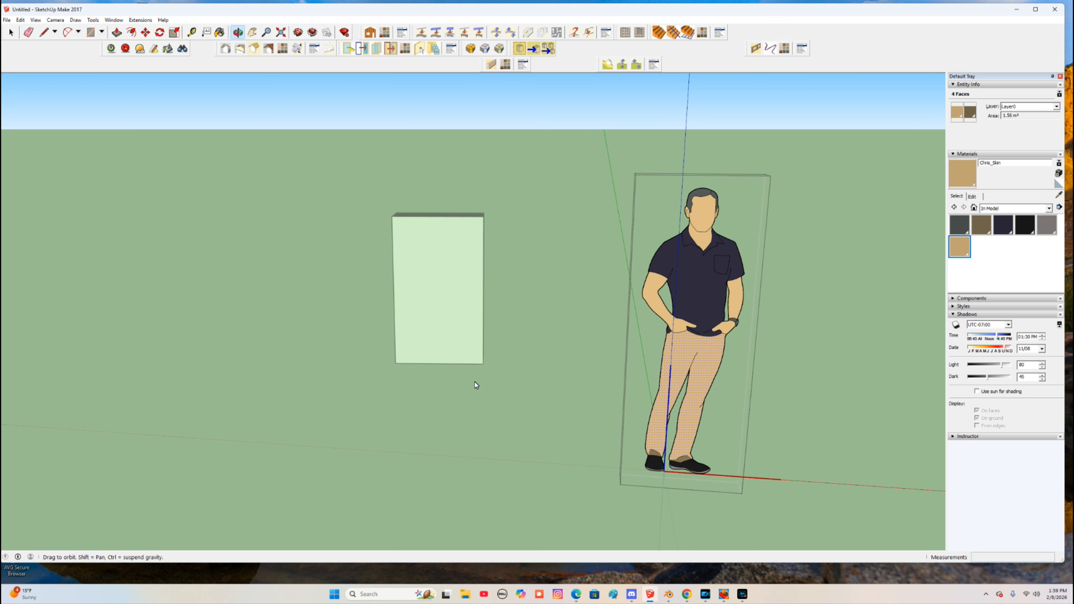
left_click_drag(475, 383, 443, 405)
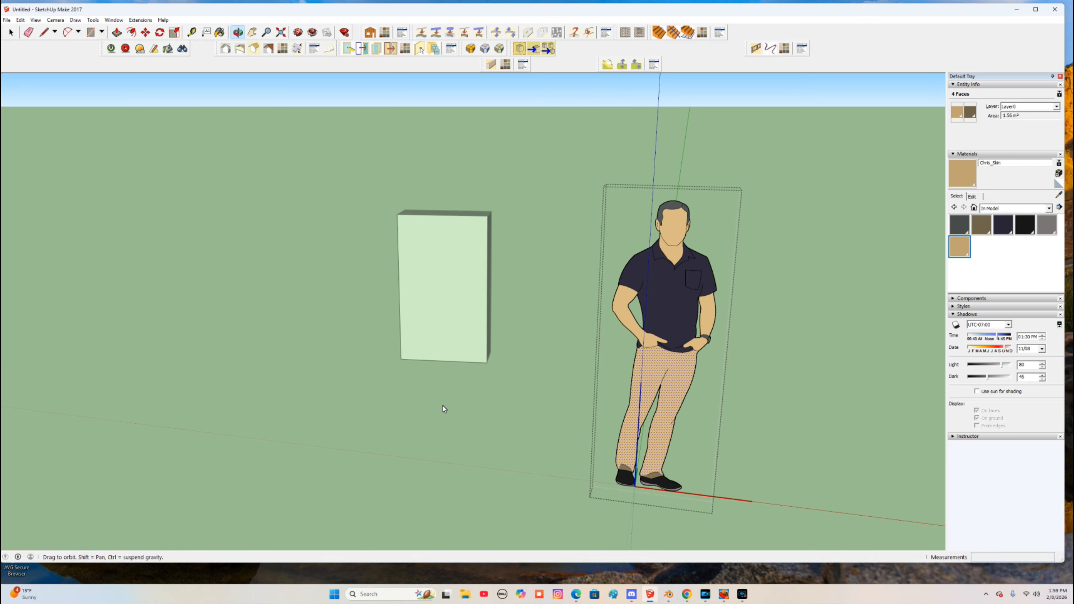
left_click(253, 33)
left_click_drag(582, 306, 701, 262)
left_click_drag(615, 116, 534, 17)
left_click_drag(552, 318, 770, 326)
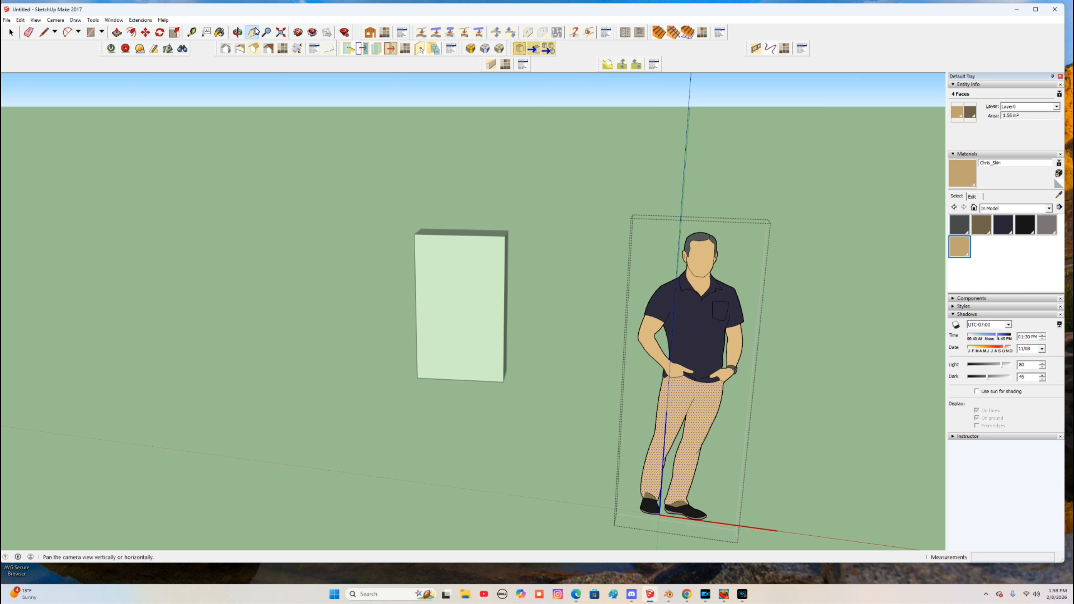
left_click(269, 35)
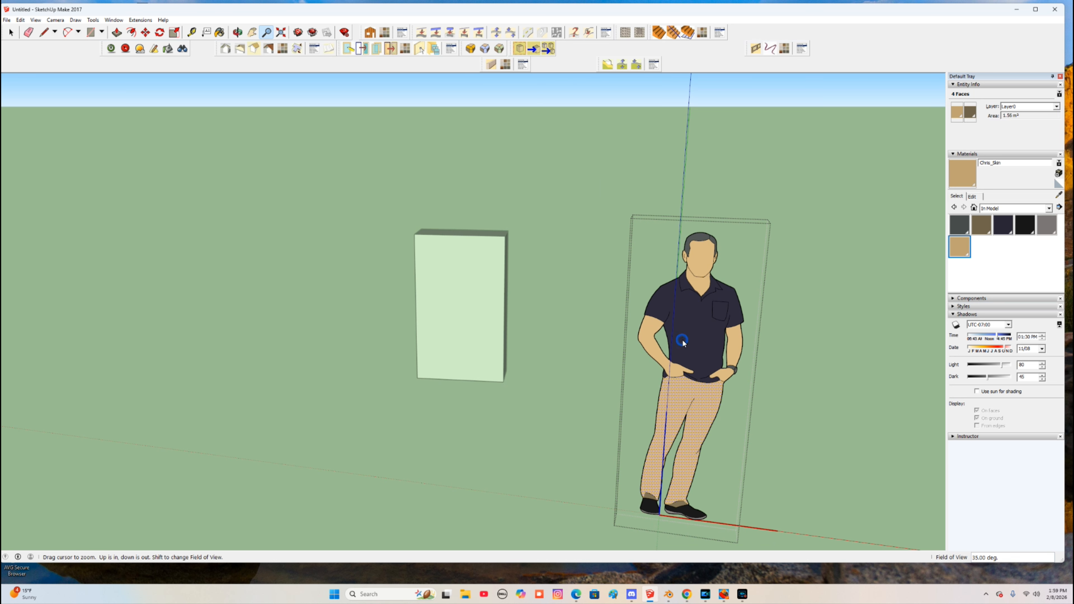
left_click(281, 33)
middle_click_drag(381, 244, 465, 220)
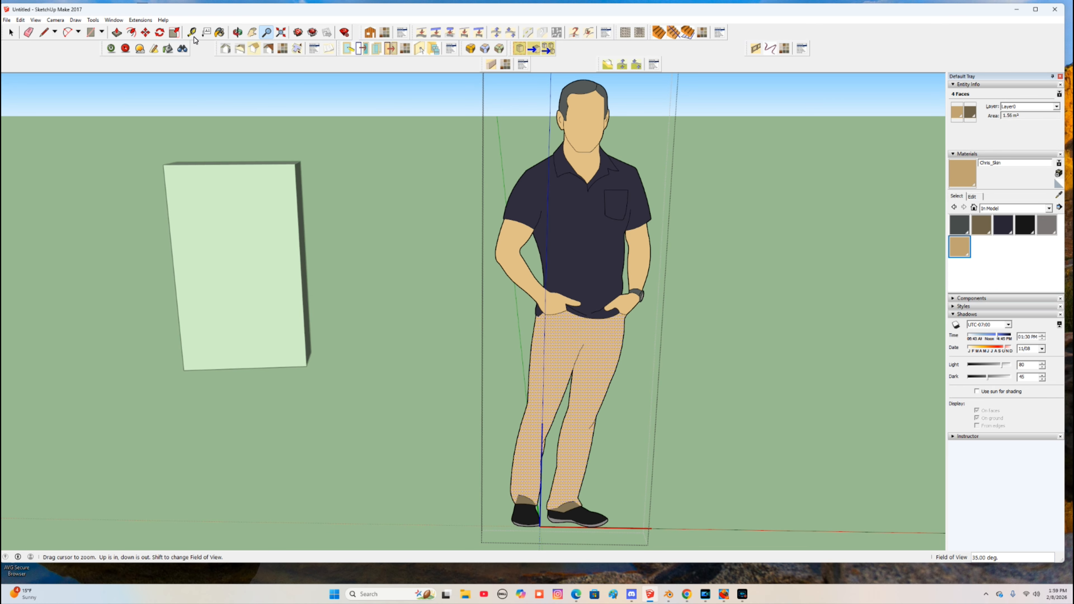
Step: Leave the figure's component editing and select the entire block
key("space")
left_click(366, 263)
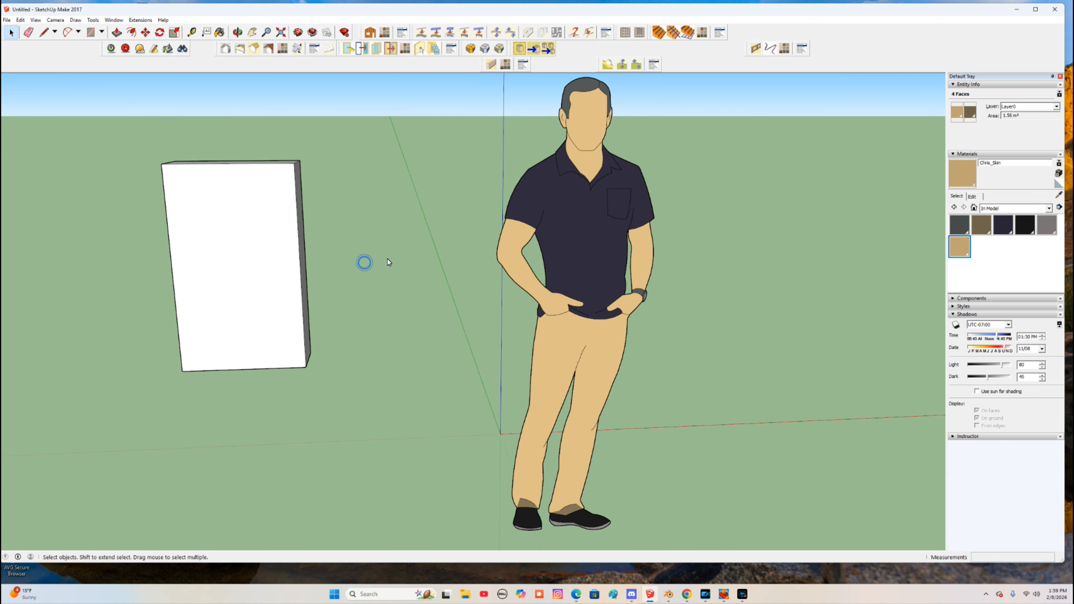
scroll(387, 259, "down", 6)
left_click_drag(244, 182, 369, 343)
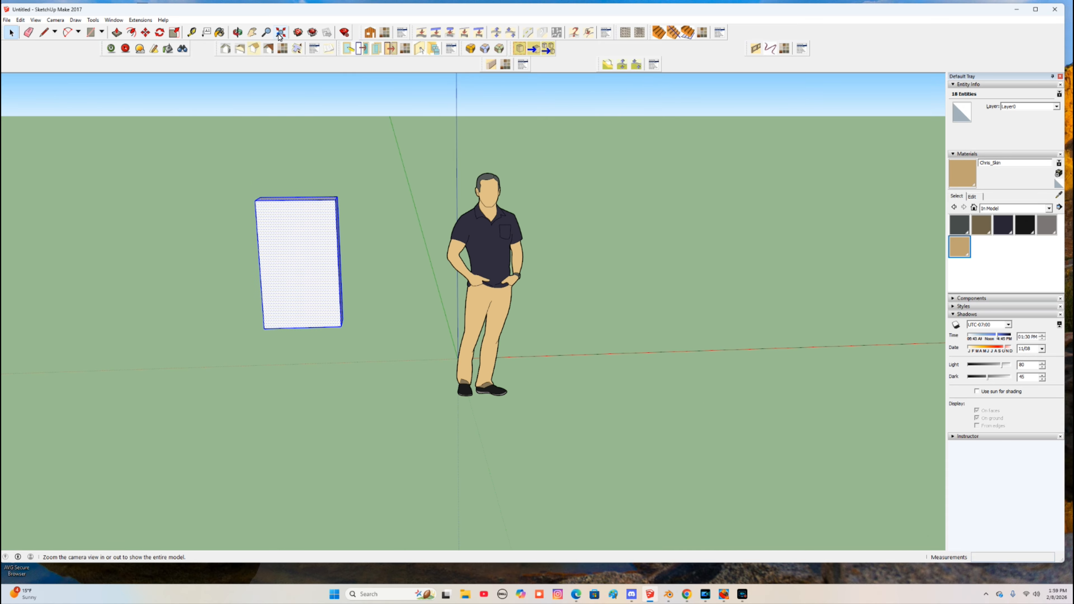
Step: Fit the whole model with Zoom Extents and orbit around the figure and the selected block
left_click(280, 35)
key("o")
left_click_drag(395, 250, 423, 237)
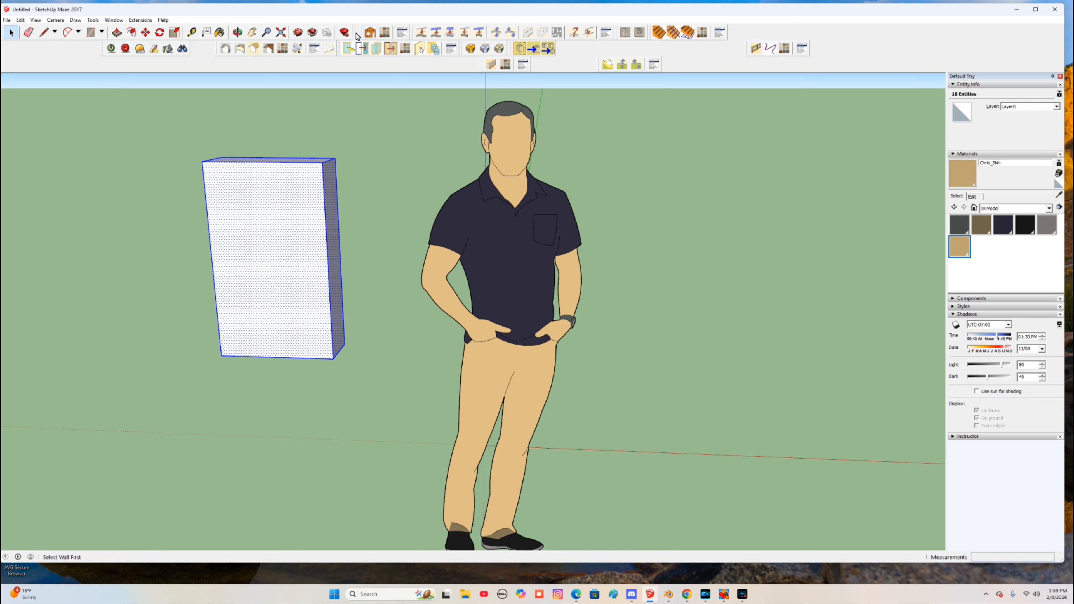
scroll(404, 213, "down", 4)
middle_click_drag(394, 231, 385, 191)
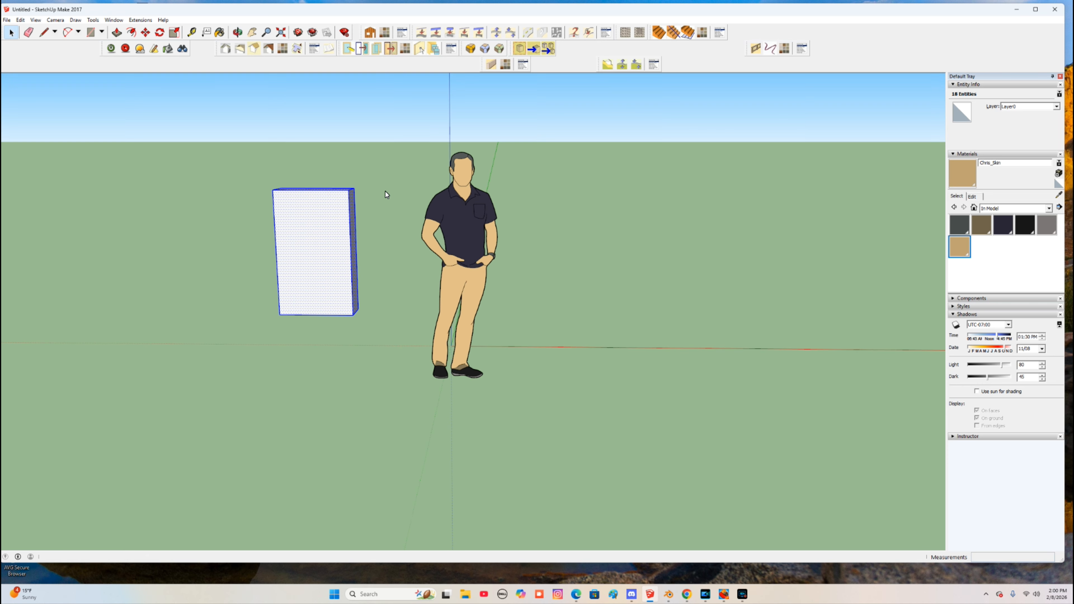
Step: Window-select the block and the figure together and delete both from the model
left_click(175, 101)
left_click_drag(240, 129, 682, 466)
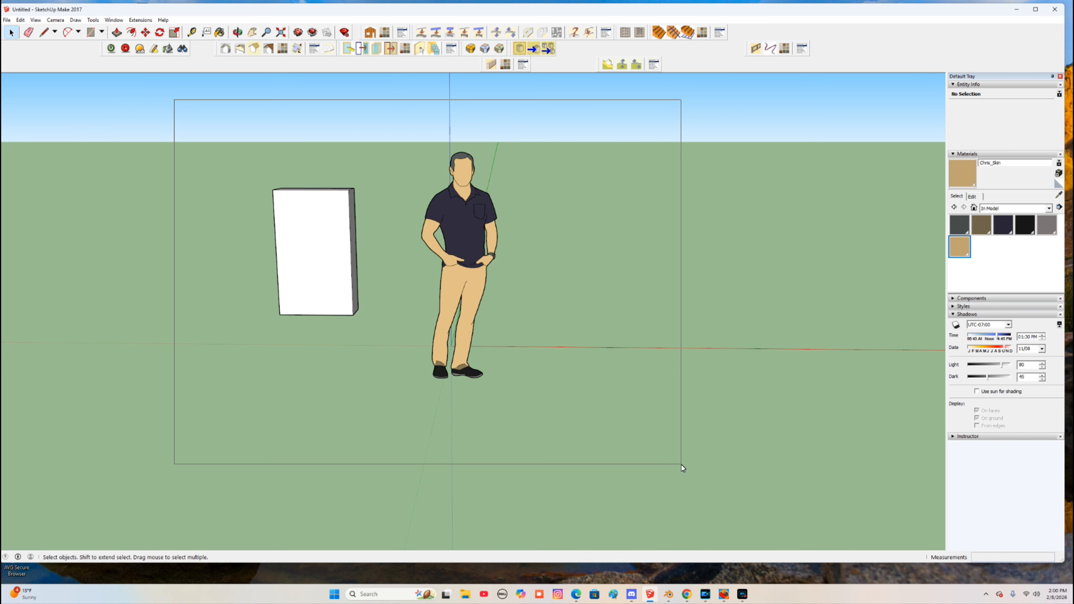
left_click_drag(681, 465, 419, 280)
left_click_drag(196, 120, 621, 437)
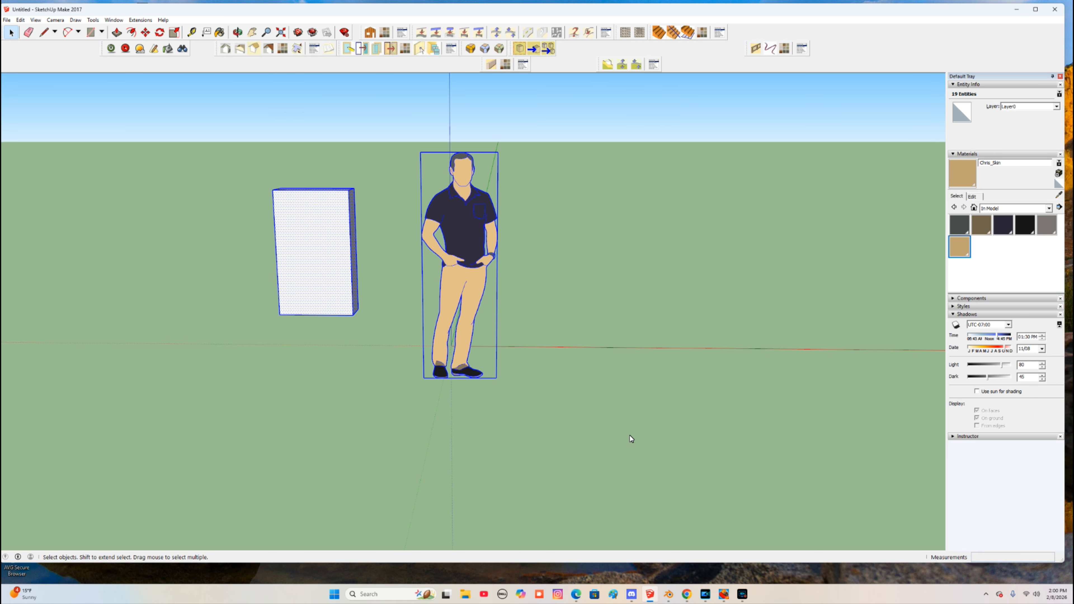
key("Delete")
Step: Draw a rectangle on the ground plane from the origin, with its edges along the red and green axes
middle_click_drag(460, 305, 499, 339)
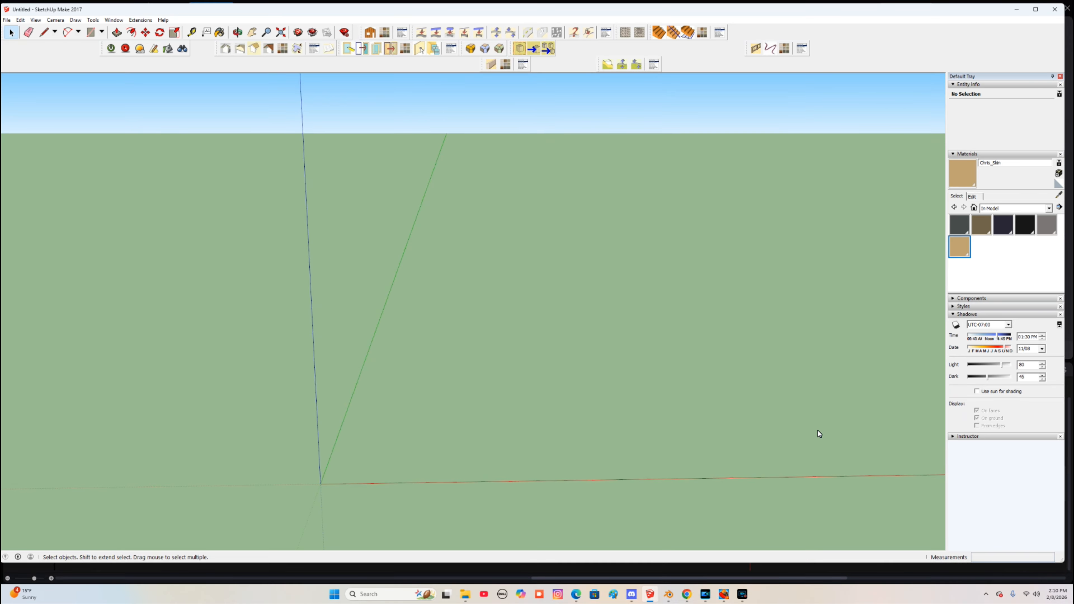
middle_click_drag(817, 431, 806, 424)
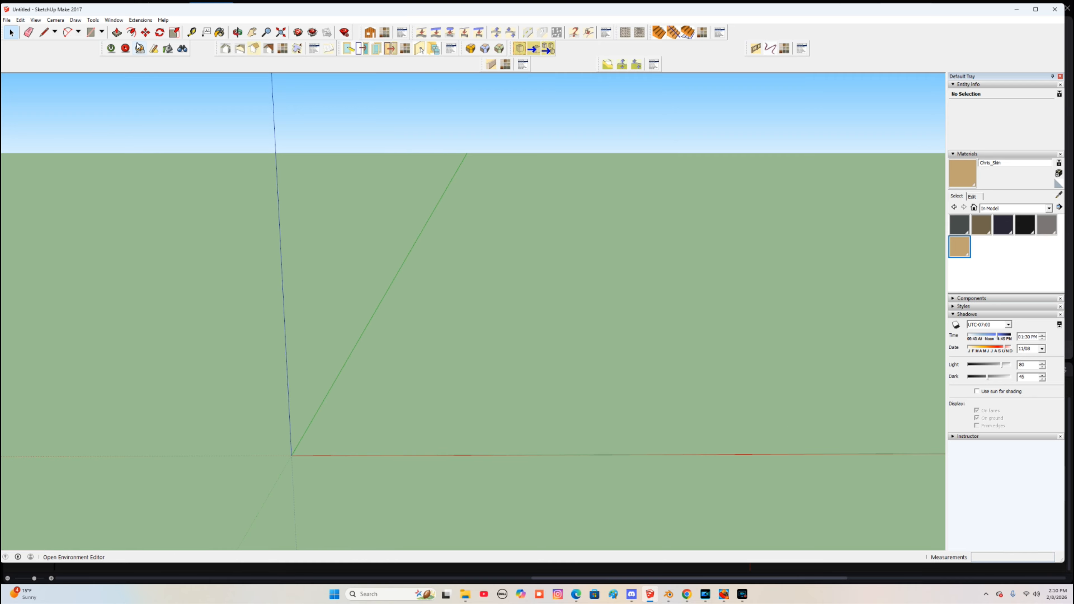
left_click(91, 33)
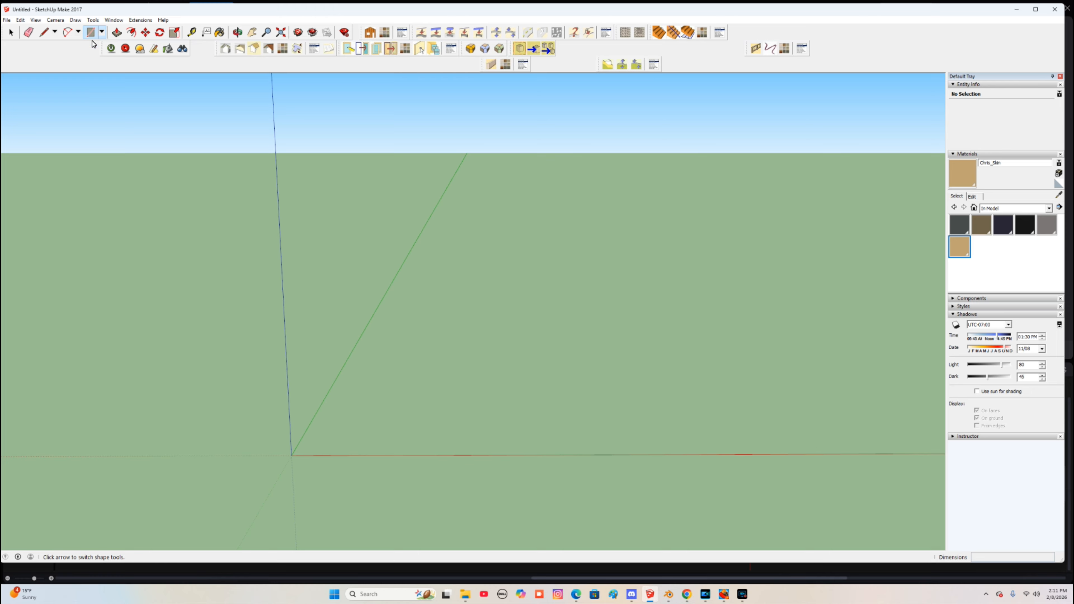
left_click(292, 456)
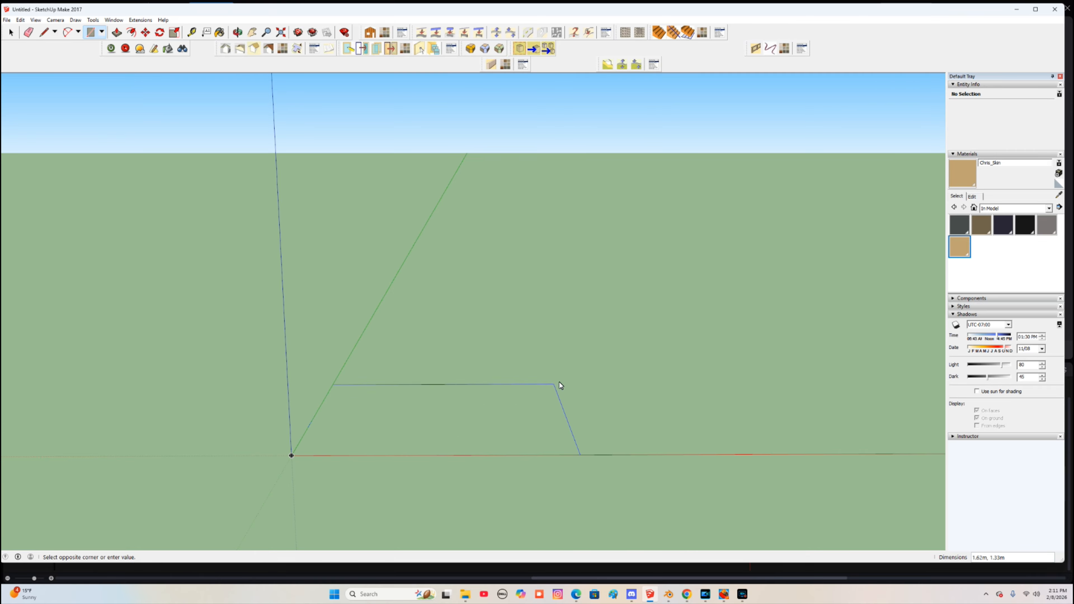
left_click(691, 303)
Step: Pull the ground rectangle up about 4.1 m with Push/Pull to form a block
key("o")
left_click_drag(648, 392, 691, 397)
key("r")
middle_click_drag(139, 279, 566, 272)
scroll(502, 279, "down", 10)
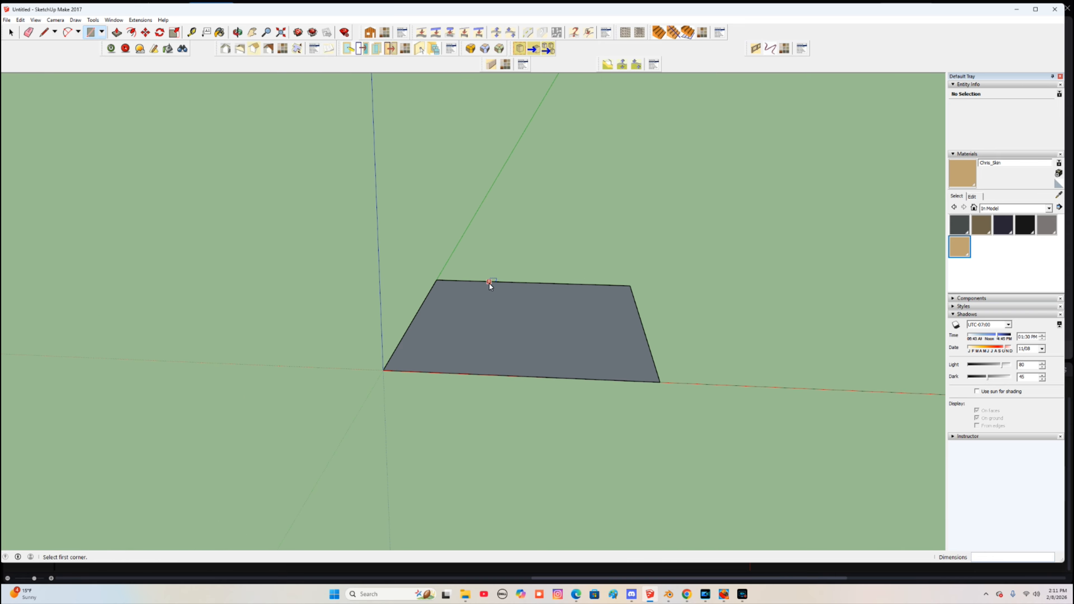
middle_click_drag(509, 223, 547, 172)
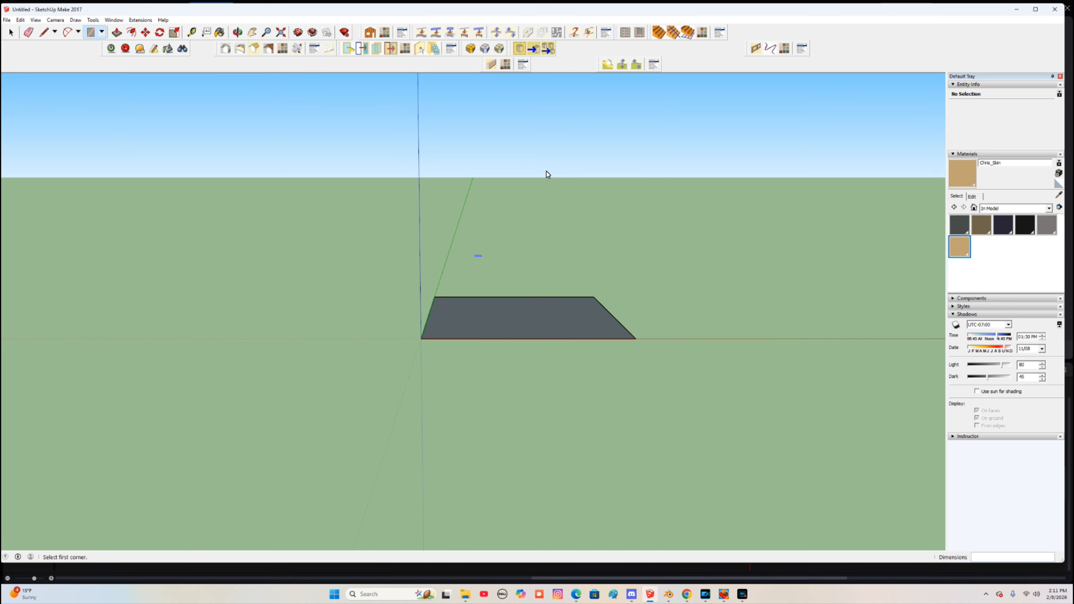
scroll(542, 171, "up", 2)
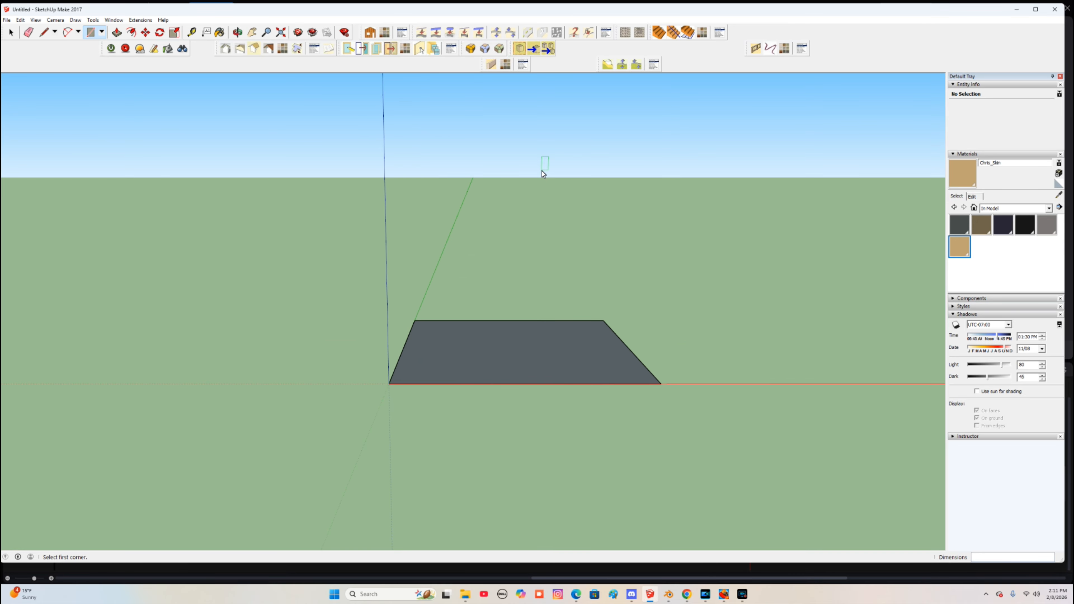
left_click(117, 33)
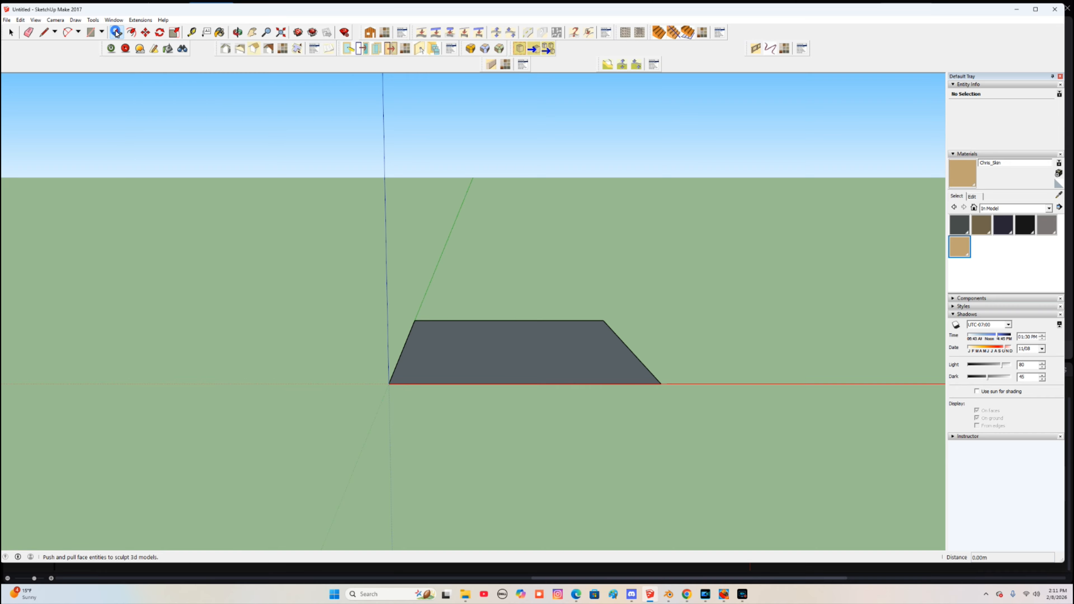
left_click(512, 350)
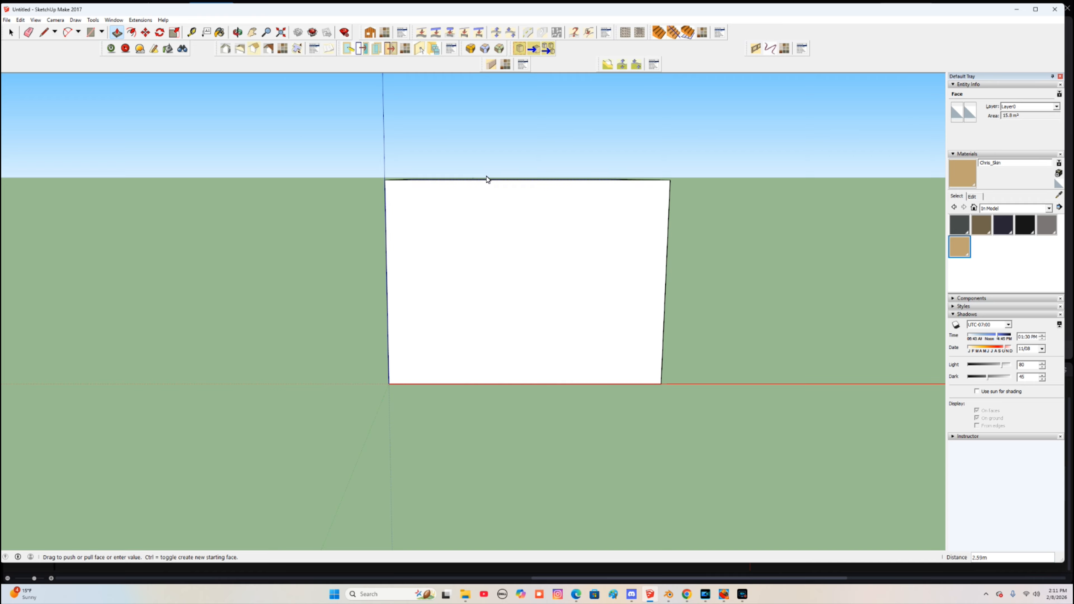
left_click(477, 81)
Step: Select the block's front face, the one standing along the red axis
middle_click_drag(477, 79, 505, 216)
middle_click_drag(600, 433, 600, 409)
scroll(571, 446, "down", 2)
scroll(634, 448, "down", 1)
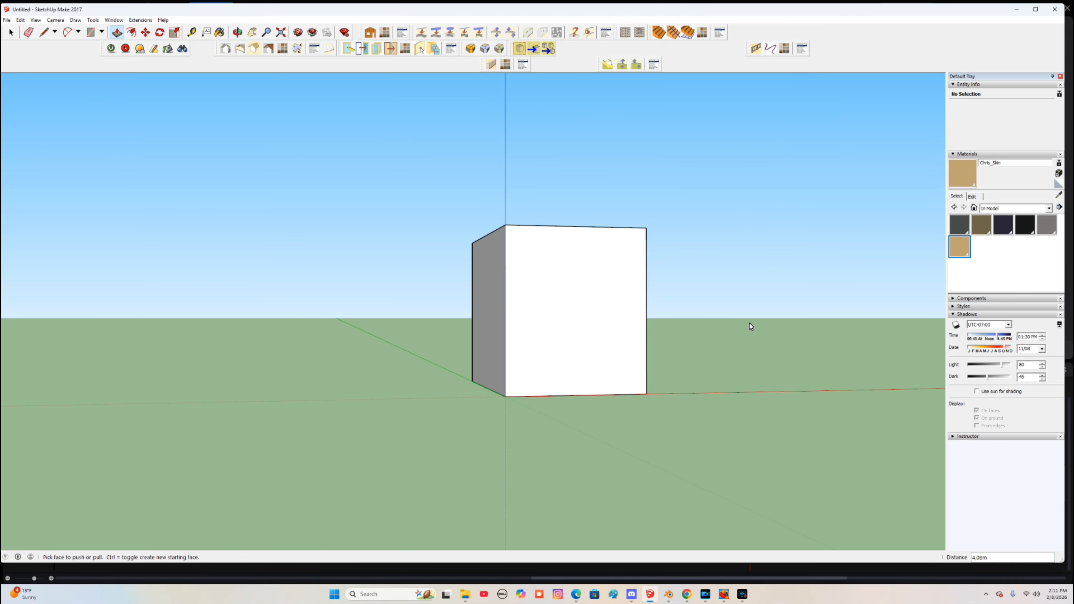
scroll(738, 328, "up", 3)
middle_click_drag(734, 335, 709, 412)
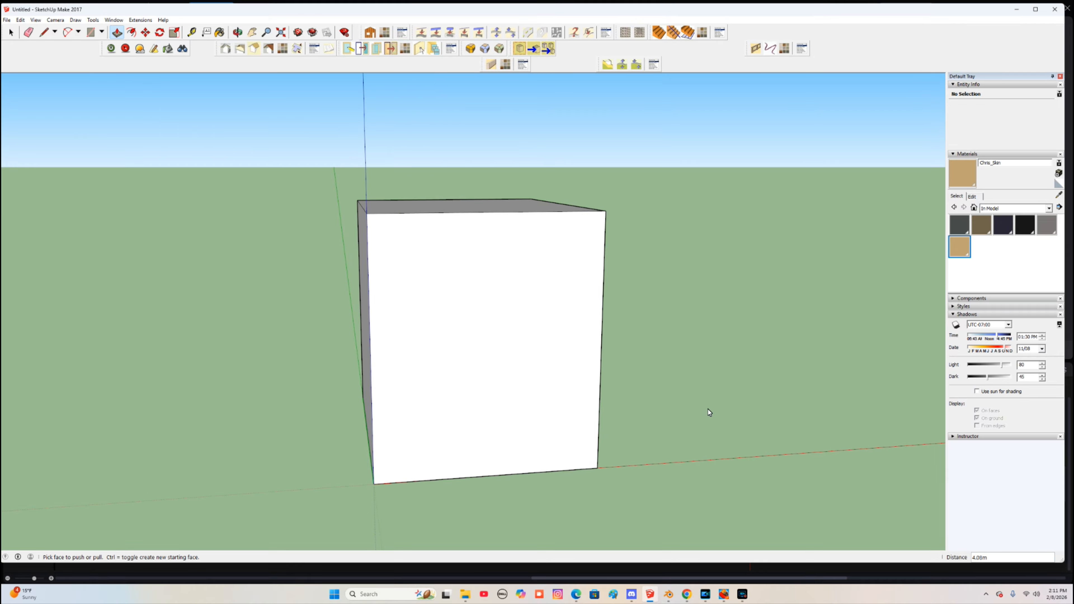
middle_click_drag(660, 410, 644, 388)
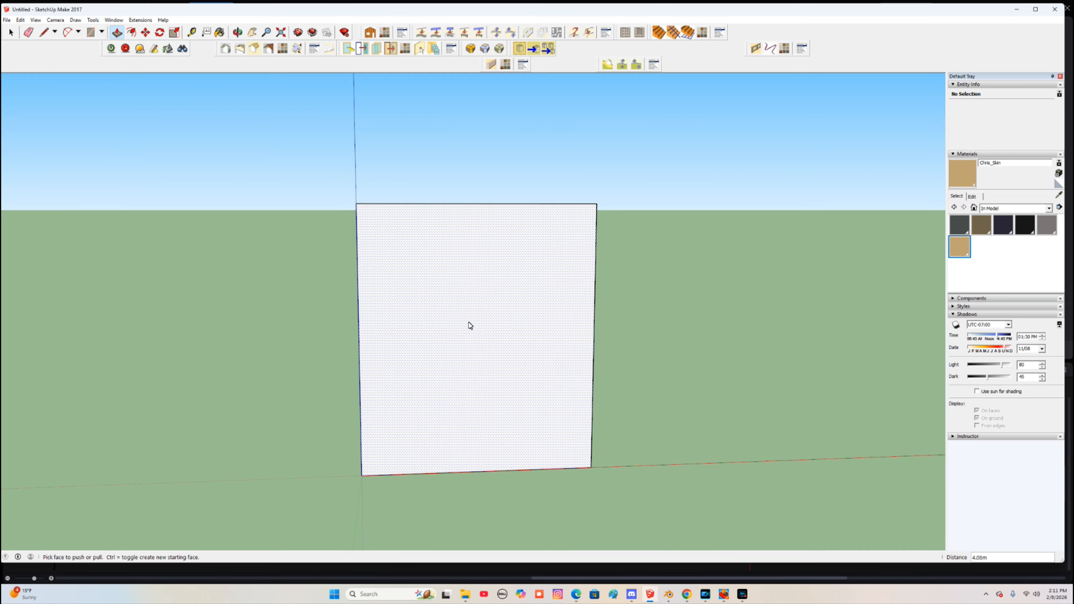
left_click(10, 32)
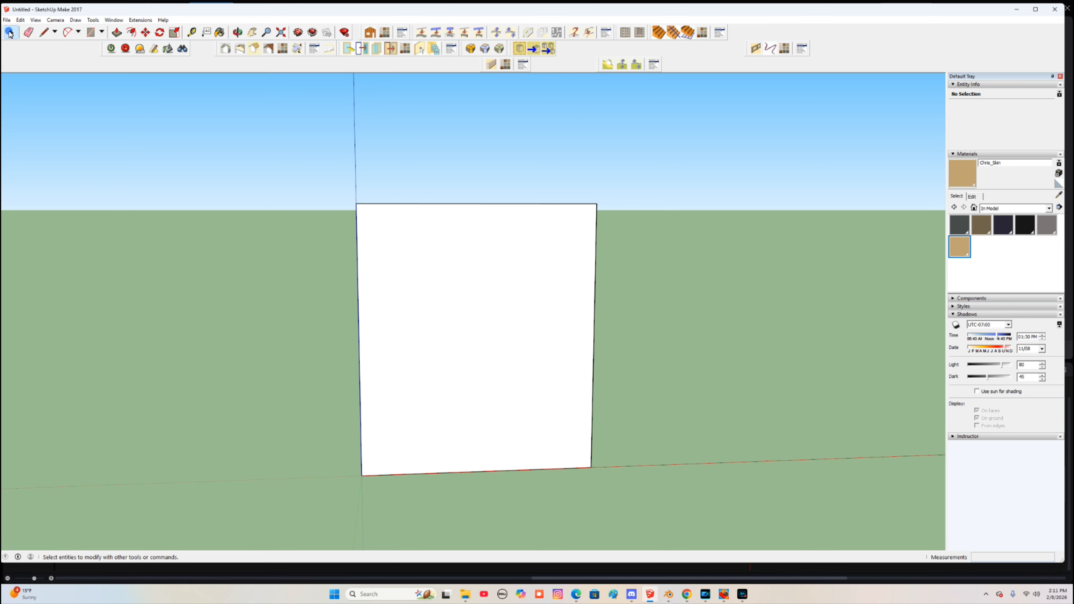
left_click(426, 295)
middle_click_drag(437, 359, 611, 367)
scroll(504, 328, "up", 3)
middle_click_drag(506, 327, 357, 326)
scroll(437, 329, "down", 1)
scroll(436, 329, "down", 1)
scroll(435, 328, "up", 1)
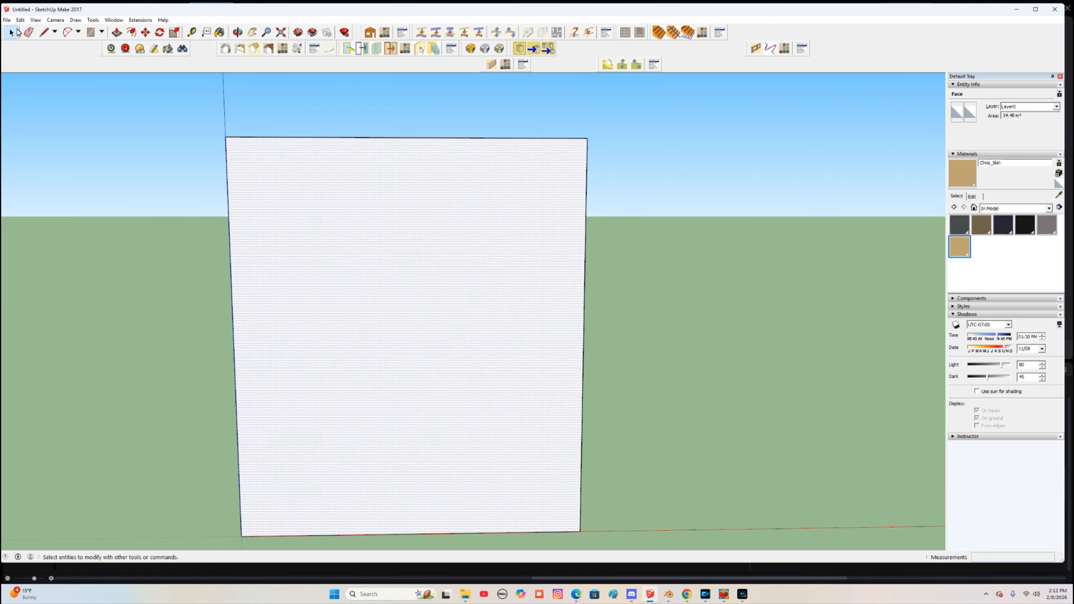
Step: Import the brown brick facade image from the building topper folder as a texture and fit it to the selected face's full height from its lower-left corner
left_click(8, 20)
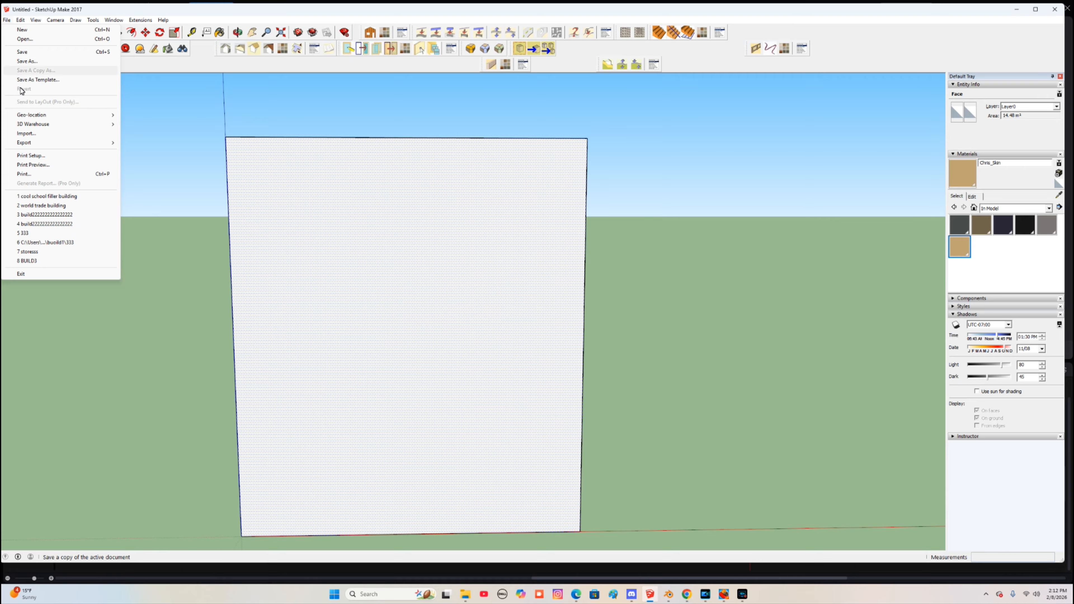
left_click(26, 133)
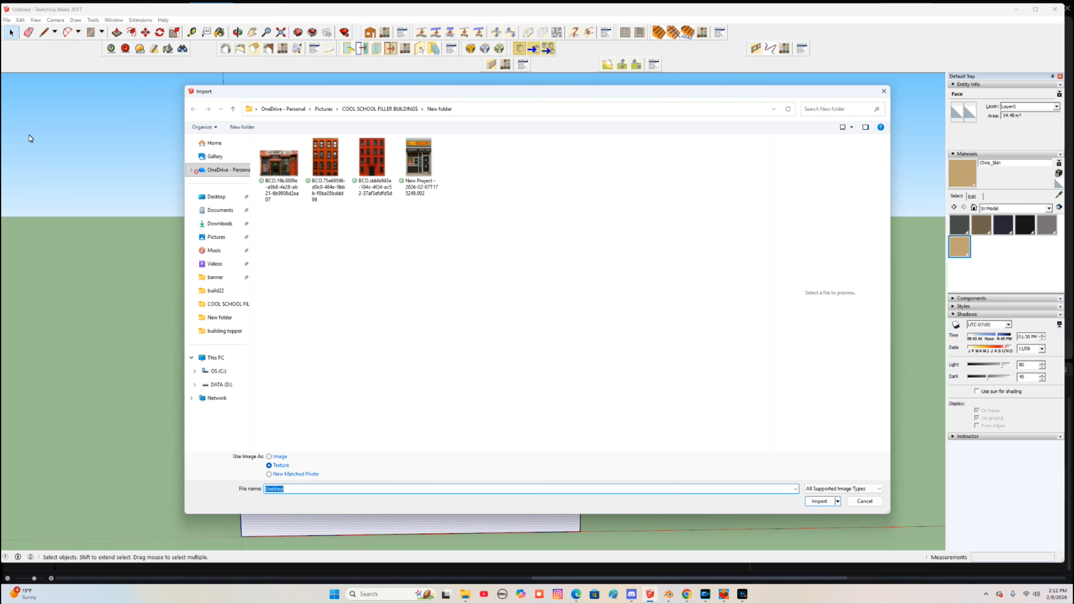
left_click_drag(314, 89, 320, 93)
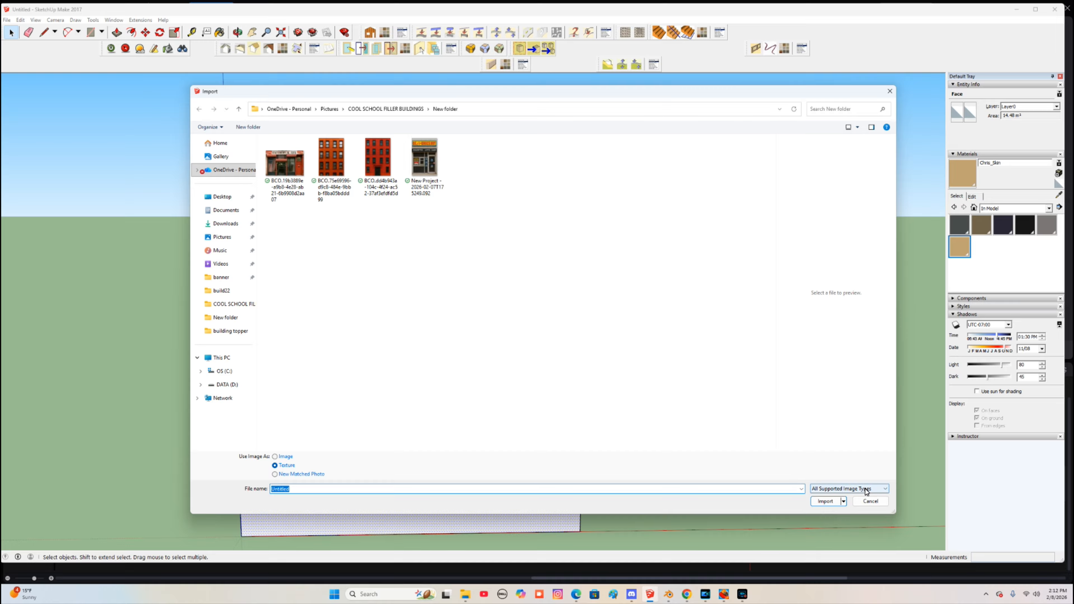
left_click(885, 489)
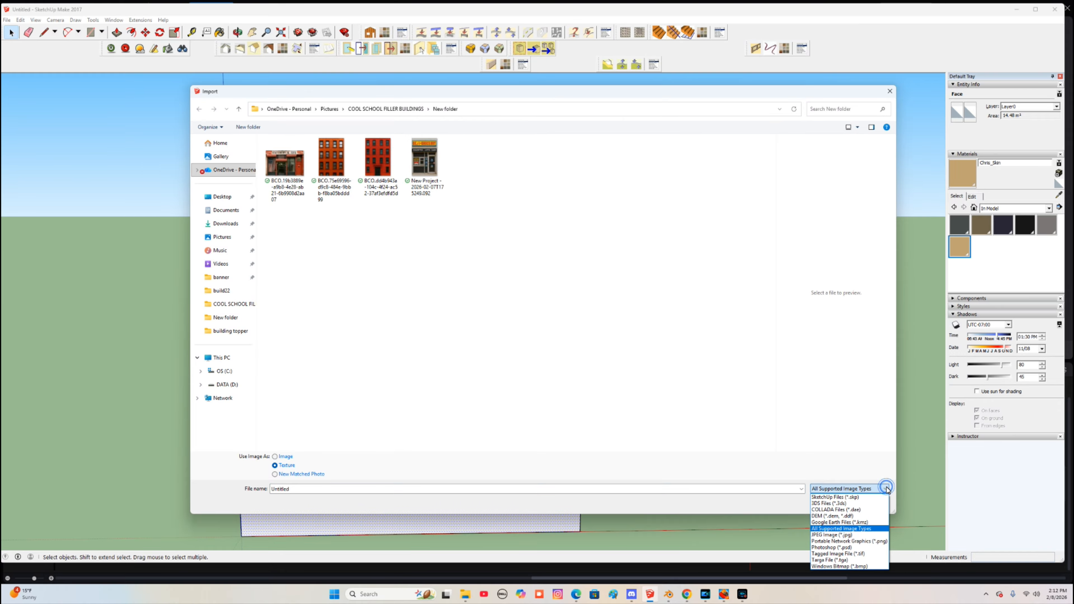
left_click(874, 529)
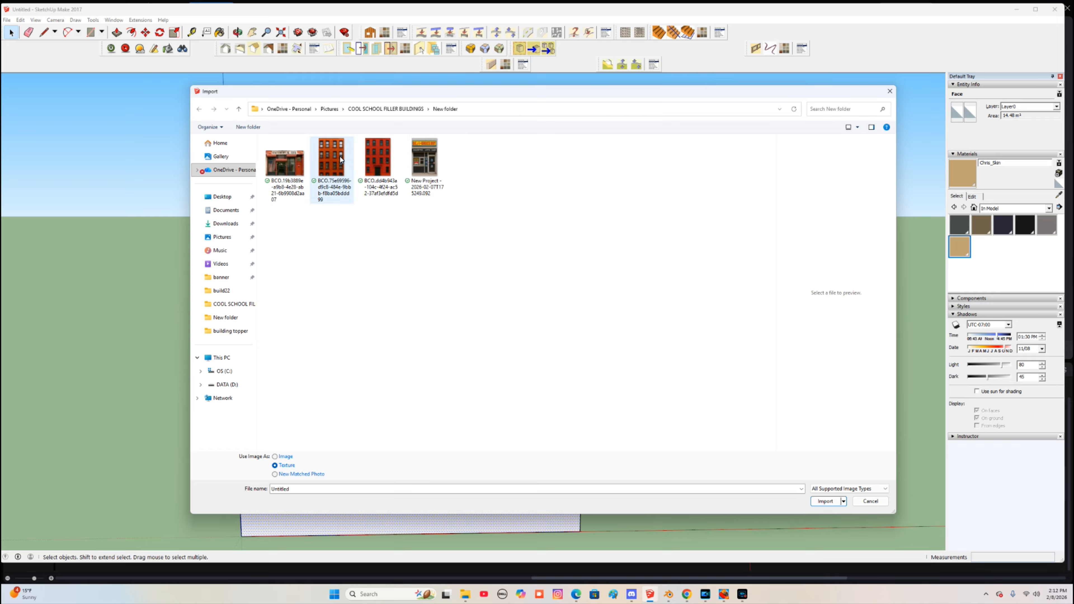
left_click(227, 331)
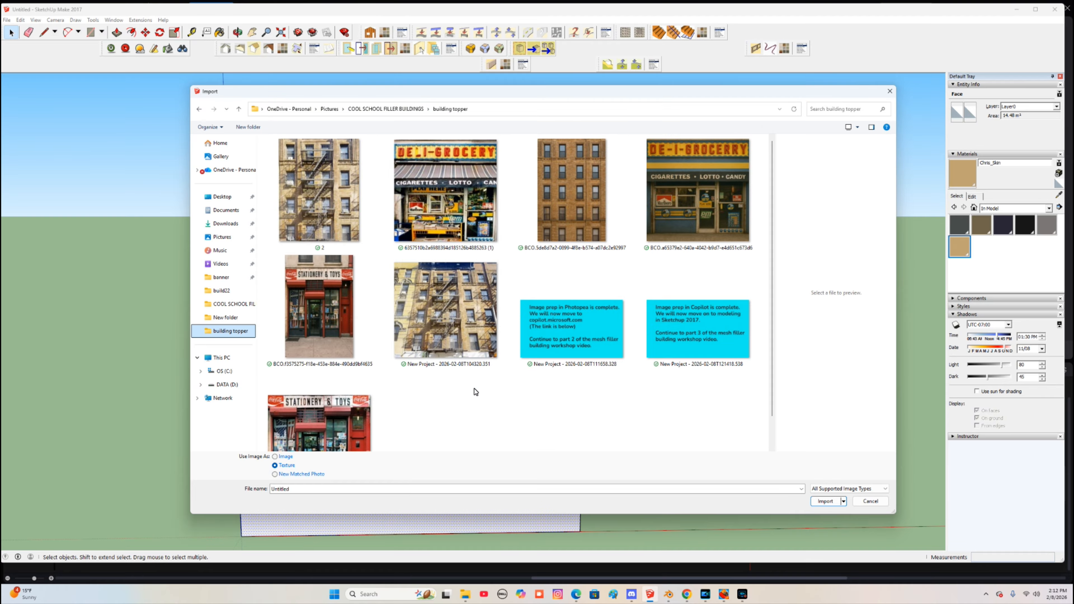
double_click(577, 209)
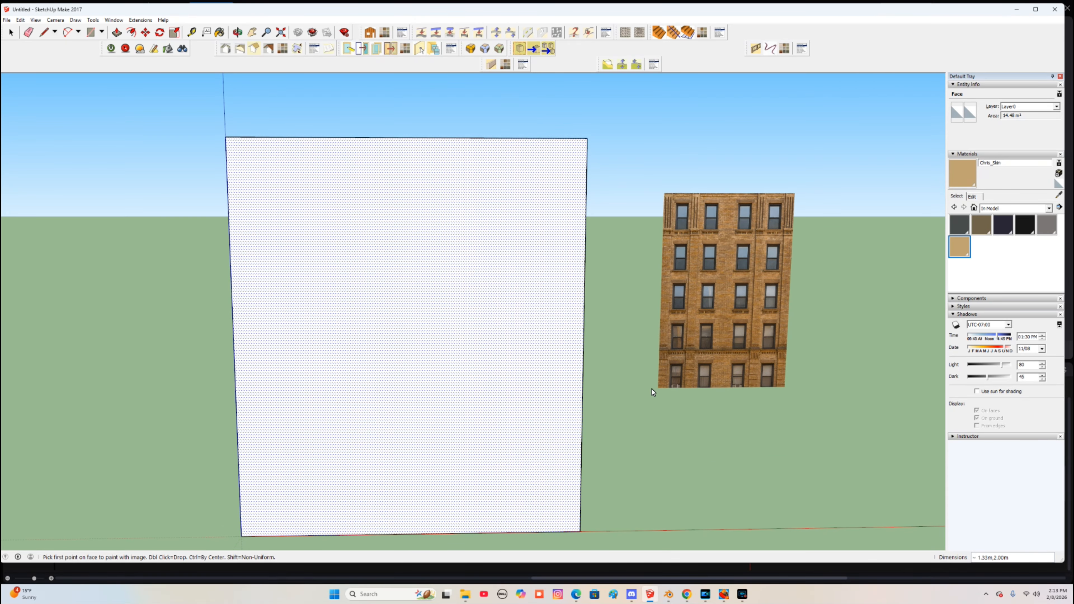
left_click(241, 538)
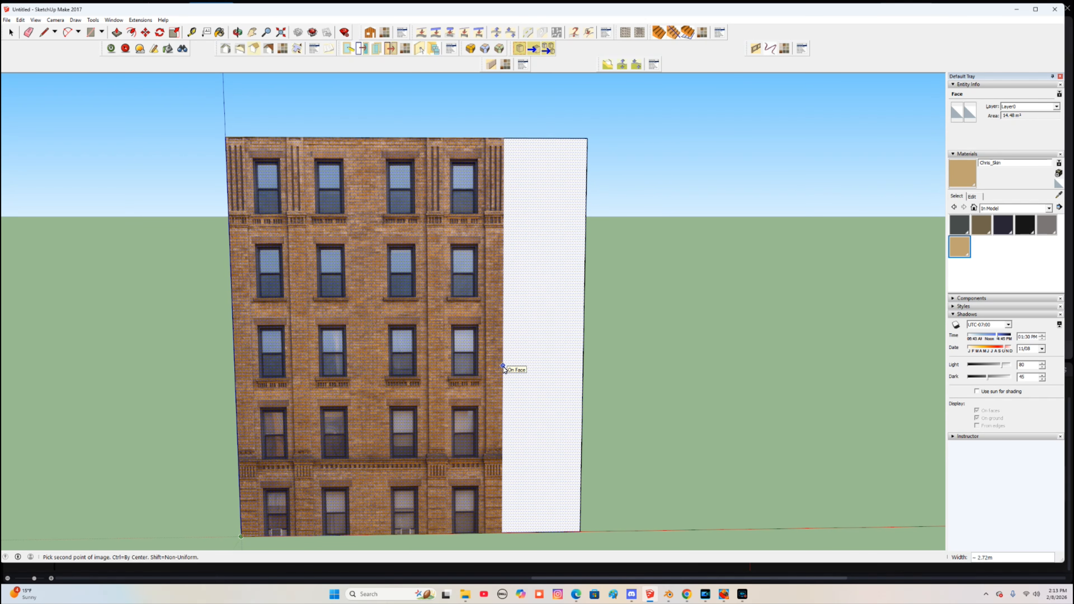
left_click(503, 368)
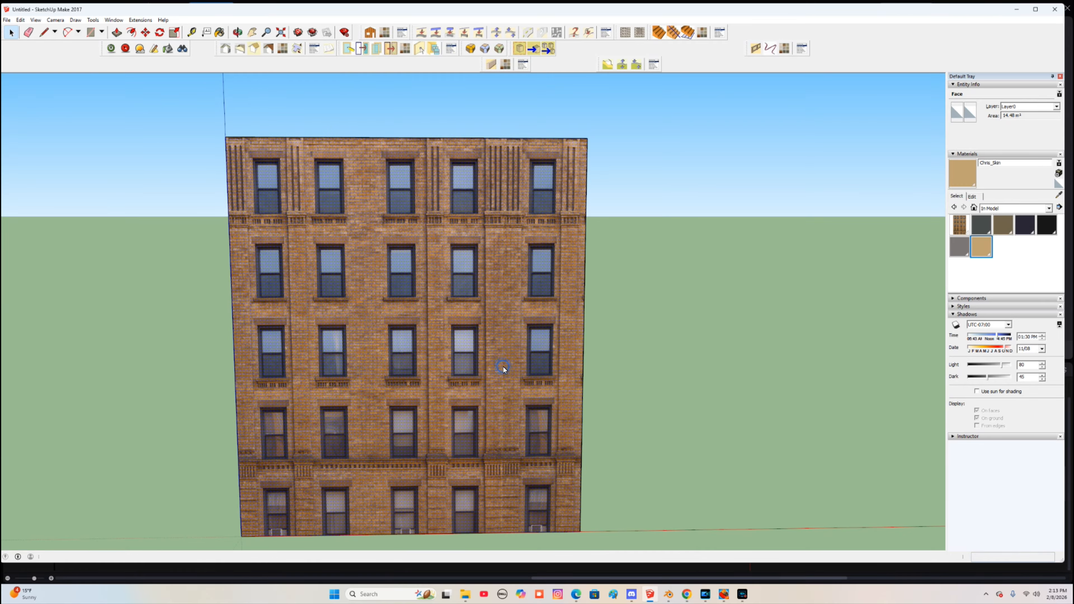
Step: Push the block's right side face inward to where the facade image starts repeating, leaving four window columns on the front
middle_click_drag(536, 333, 508, 265)
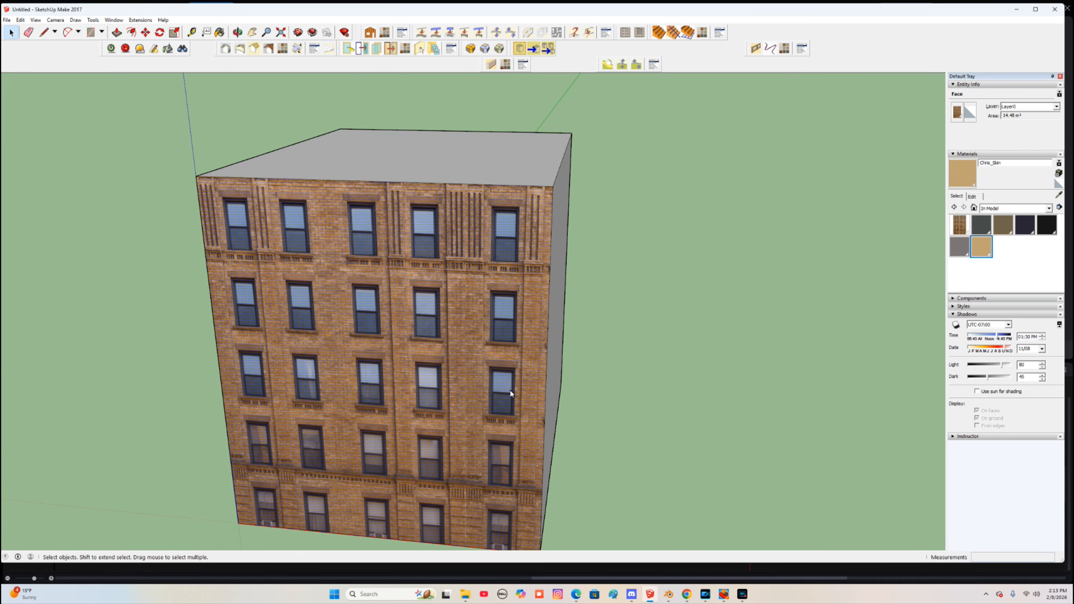
middle_click_drag(510, 436, 465, 354)
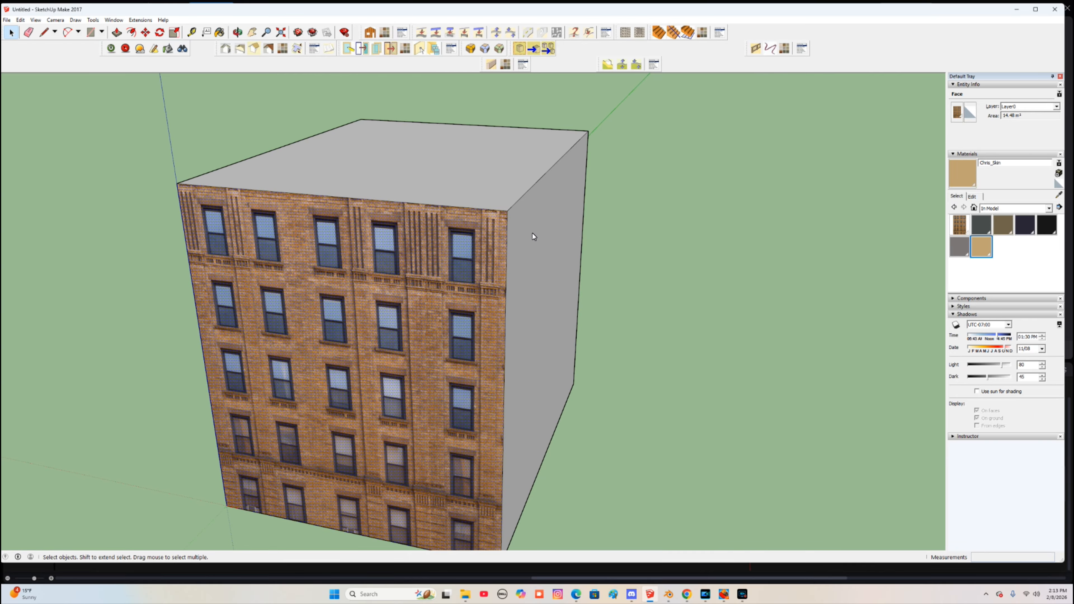
middle_click_drag(563, 267, 479, 244)
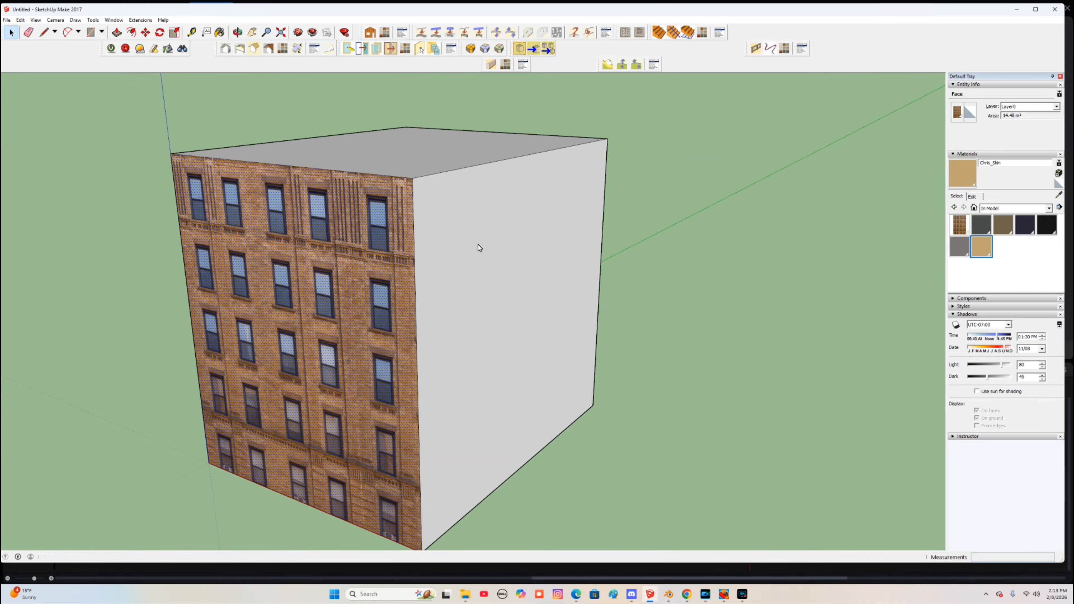
left_click(512, 273)
middle_click_drag(497, 311, 561, 288)
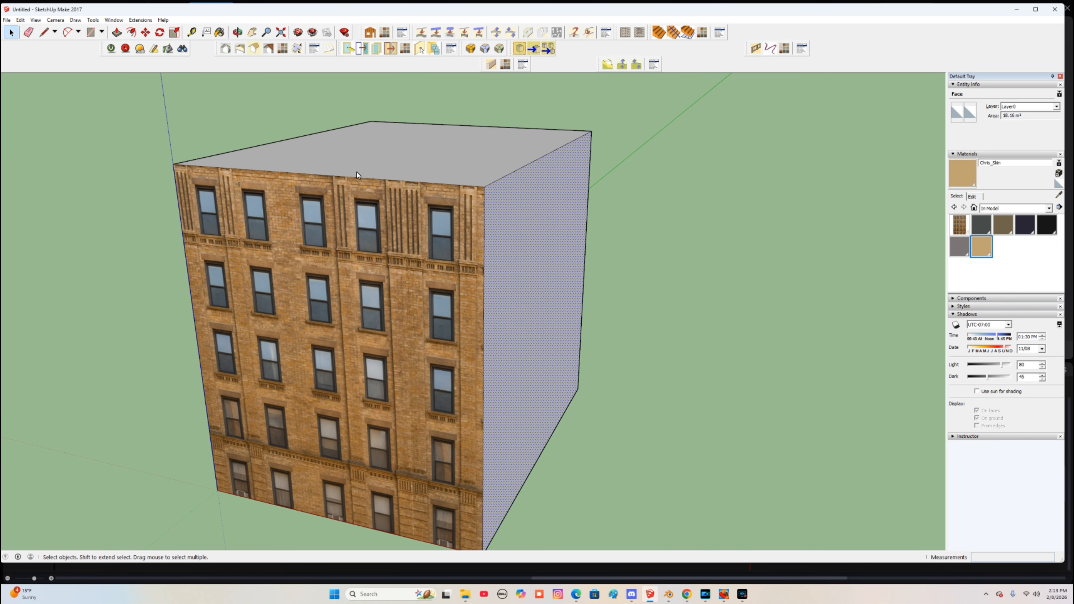
left_click(116, 32)
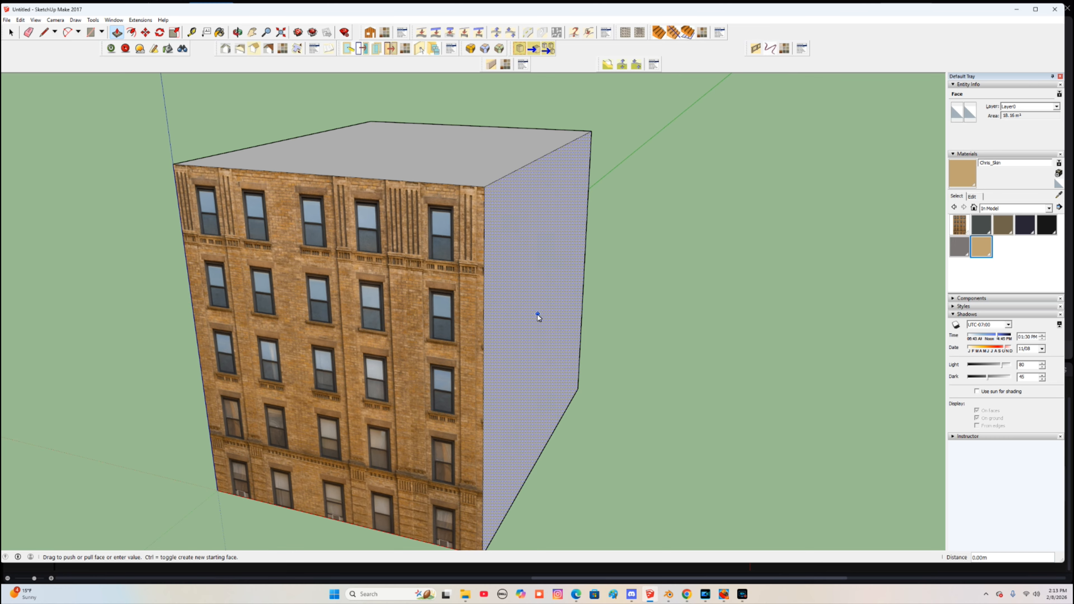
left_click(538, 315)
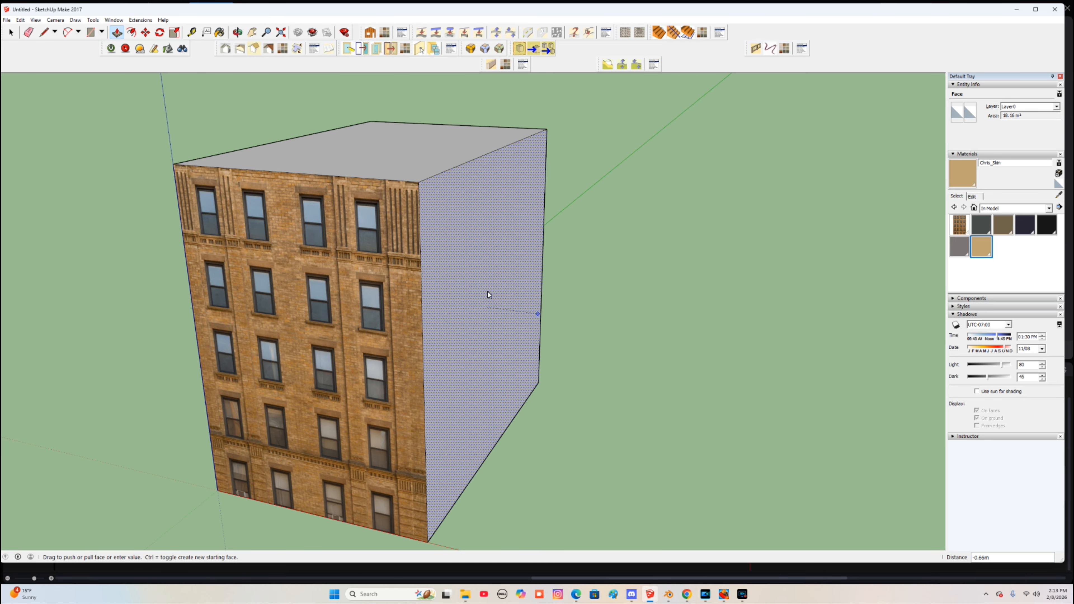
left_click(477, 287)
Step: Sample the brick facade texture from the front face with Paint Bucket, using the In Model materials
middle_click_drag(453, 359, 547, 313)
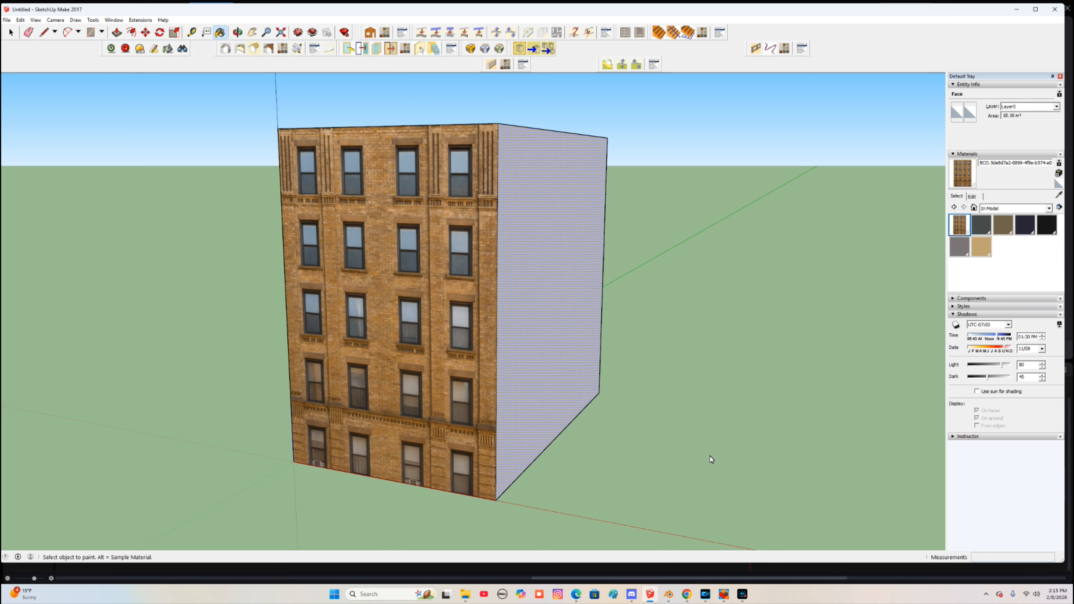
mouse_move(741, 327)
middle_mouse_down()
mouse_move(702, 355)
mouse_move(348, 396)
mouse_move(580, 340)
mouse_move(805, 343)
mouse_move(844, 365)
mouse_move(396, 349)
middle_mouse_up()
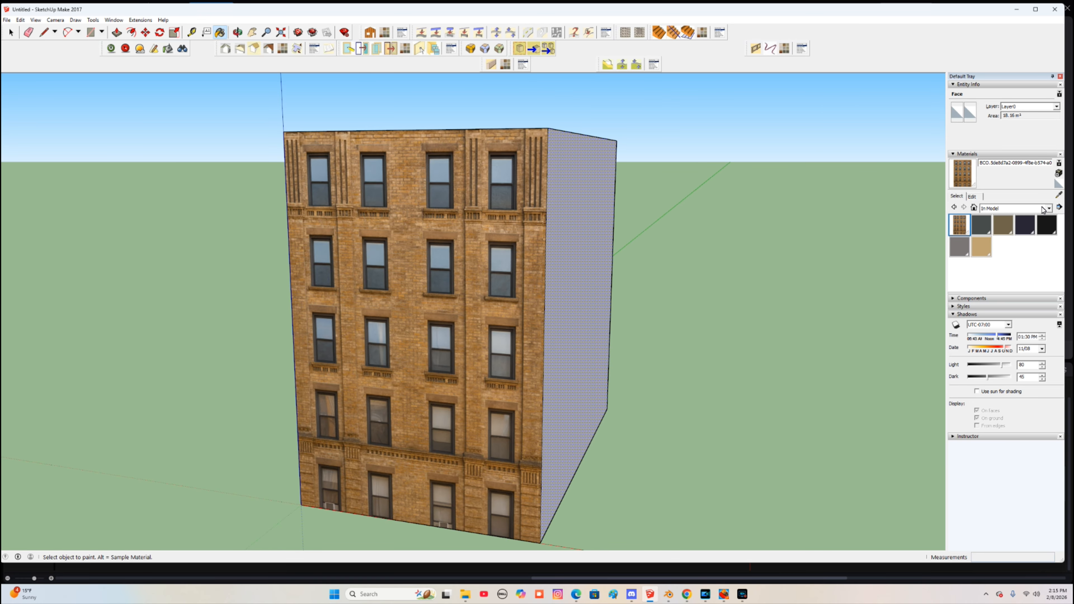
left_click(1050, 208)
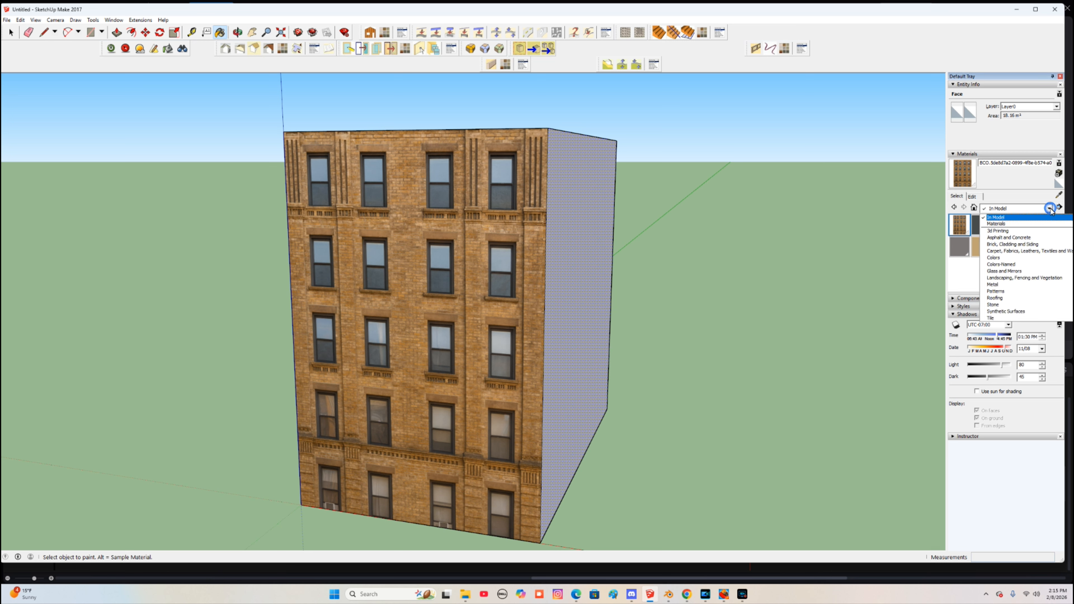
left_click(1014, 220)
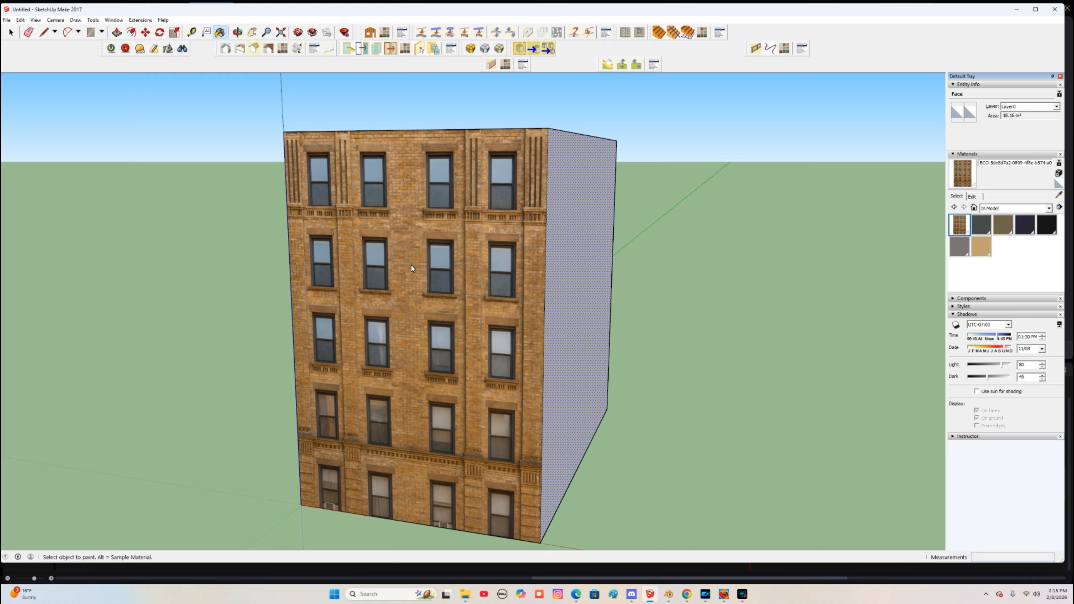
key("alt")
left_click(411, 266, "alt")
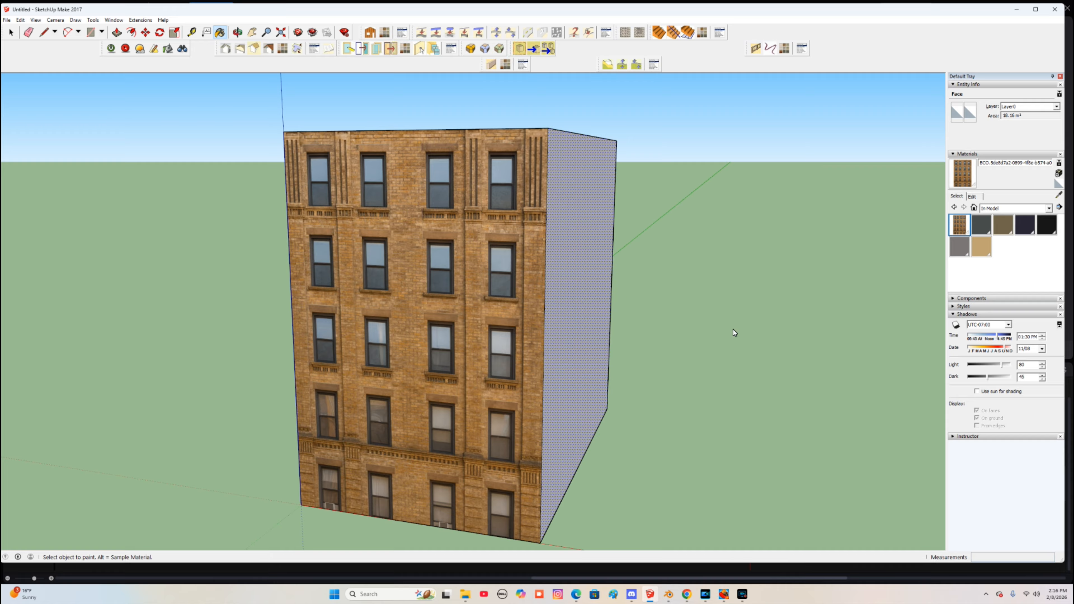
Step: Paint the sampled brick facade texture onto the block's two side faces and its back face
left_click(580, 184)
mouse_move(586, 193)
middle_mouse_down()
mouse_move(717, 272)
mouse_move(702, 307)
mouse_move(400, 292)
middle_mouse_up()
left_click(441, 250)
mouse_move(441, 250)
middle_mouse_down()
mouse_move(688, 315)
mouse_move(526, 305)
middle_mouse_up()
left_click(482, 315)
mouse_move(806, 296)
middle_mouse_down()
mouse_move(60, 305)
mouse_move(490, 345)
mouse_move(385, 349)
mouse_move(540, 354)
mouse_move(555, 335)
mouse_move(441, 346)
middle_mouse_up()
Step: Push the block's back face inward about 2.37 m, leaving three window columns on the side facade
left_click(11, 33)
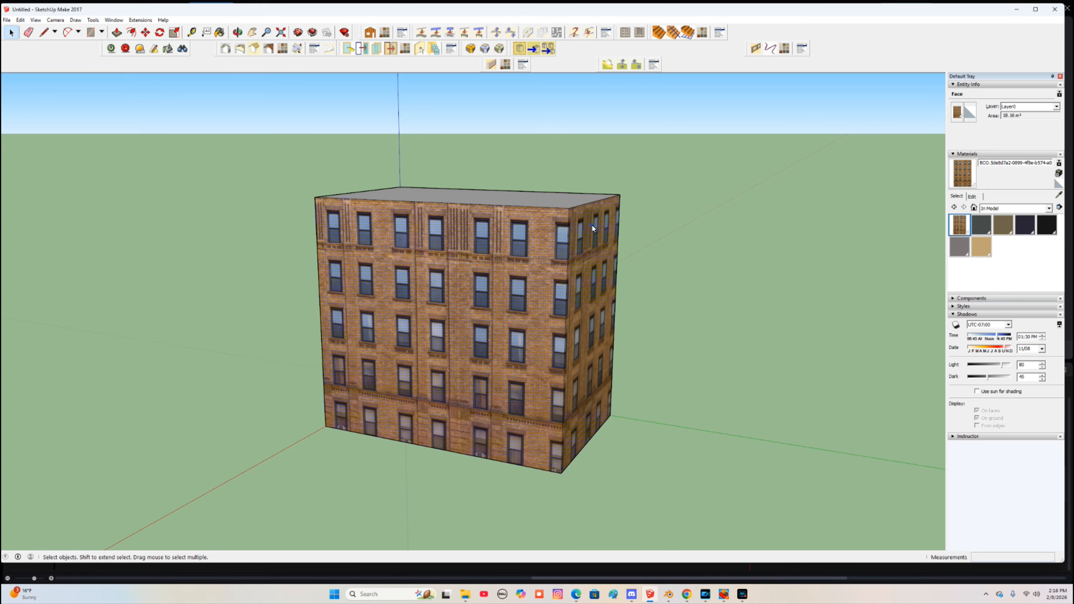
middle_click_drag(591, 262, 551, 255)
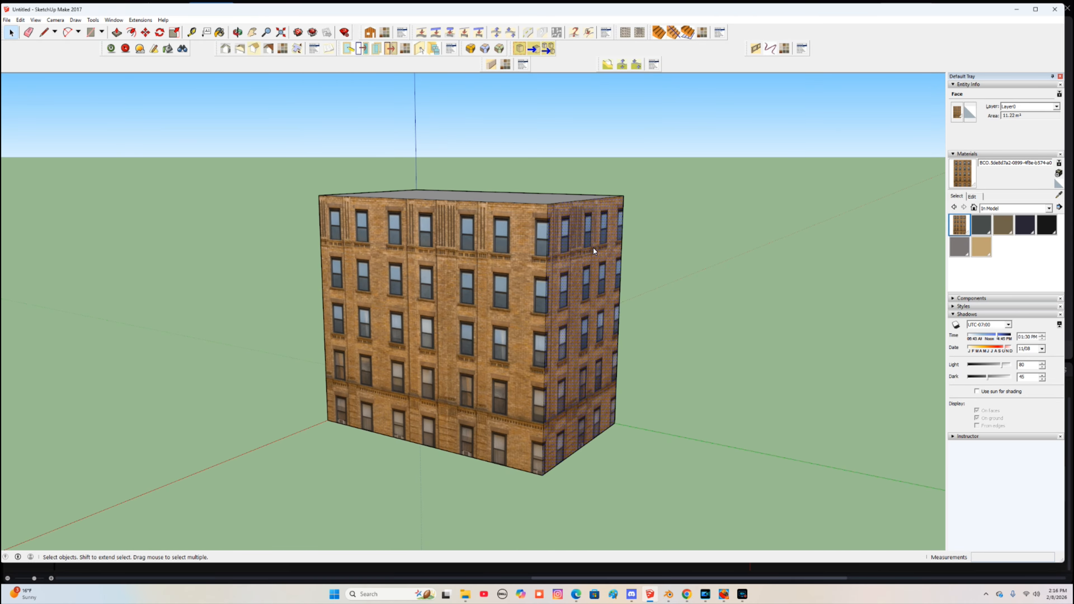
left_click(116, 33)
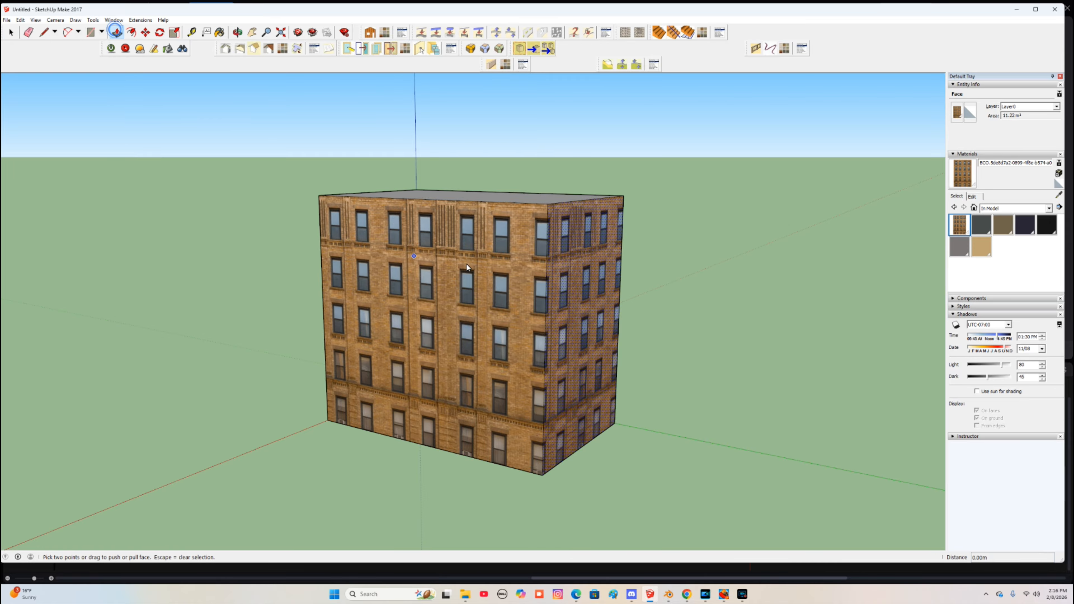
left_click_drag(583, 344, 467, 304)
Step: Examine the shortened side facade straight on, checking how the brick texture and windows meet its edges
middle_click_drag(467, 303, 545, 311)
scroll(418, 357, "up", 3)
scroll(406, 346, "down", 2)
scroll(423, 281, "up", 3)
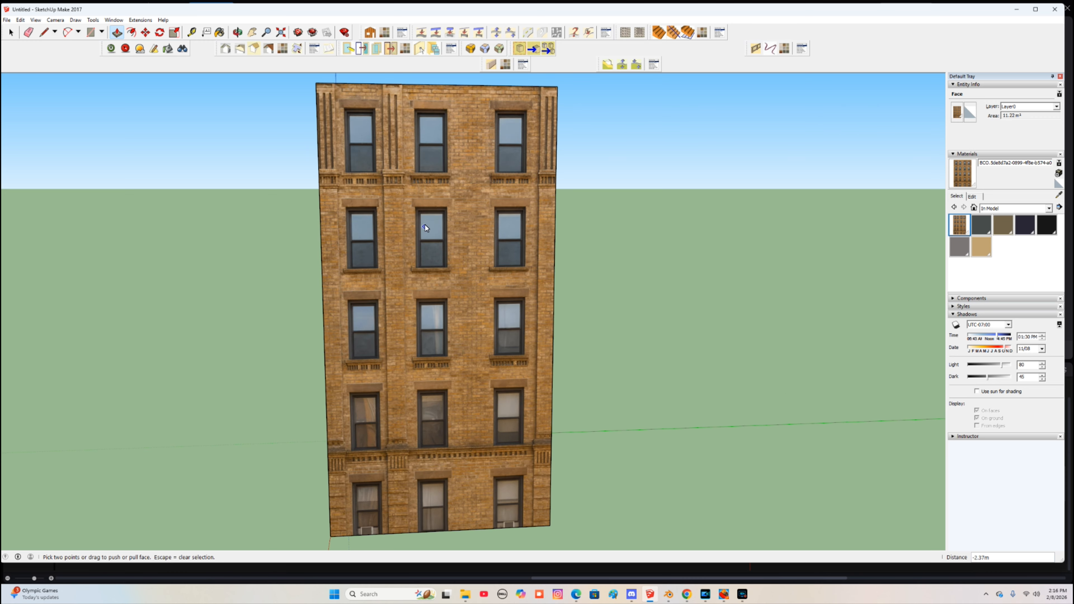
scroll(552, 214, "up", 1)
scroll(431, 286, "down", 3)
mouse_move(430, 286)
middle_mouse_down()
mouse_move(436, 259)
mouse_move(439, 272)
middle_mouse_up()
key("space")
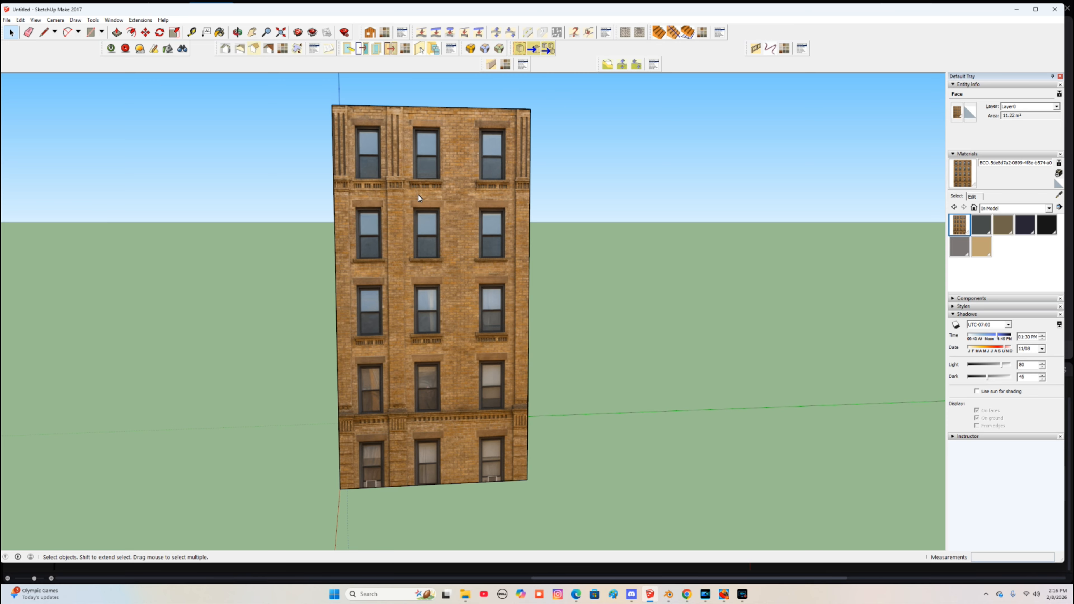
Step: Reposition the brick texture on the building's three-column side face, shifting it slightly sideways relative to the face edges
left_click(419, 196)
right_click(418, 198)
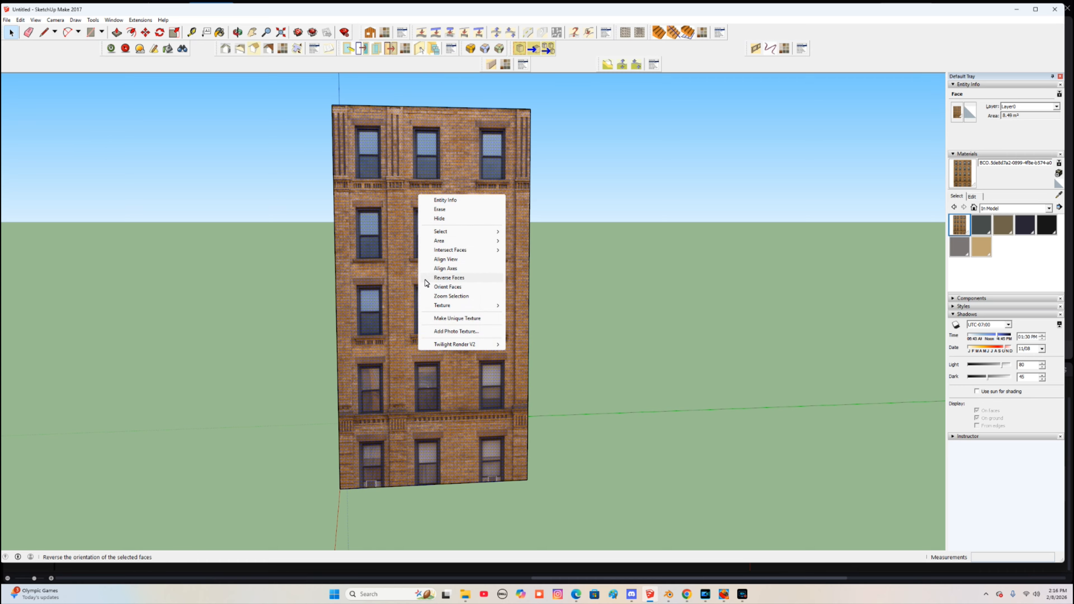
mouse_move(435, 308)
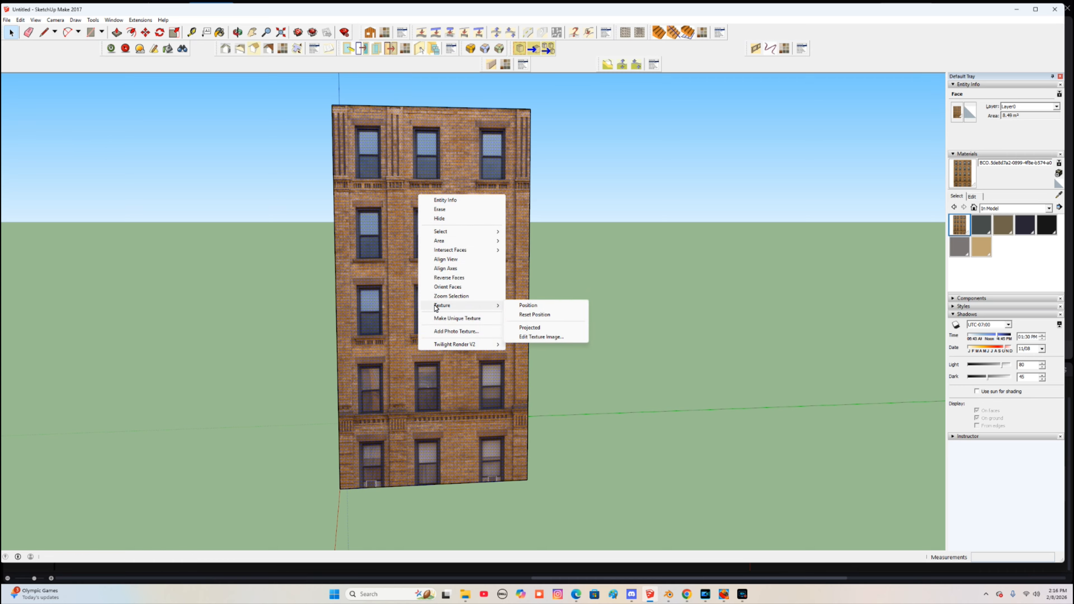
left_click(531, 305)
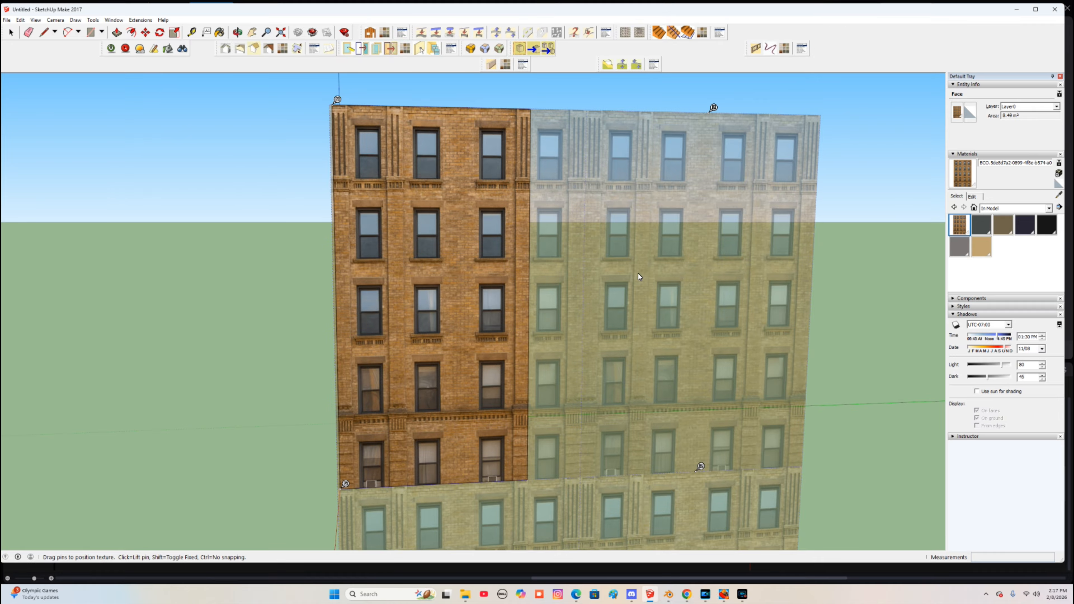
mouse_move(649, 264)
left_mouse_down()
mouse_move(604, 263)
mouse_move(688, 266)
mouse_move(601, 260)
mouse_move(650, 262)
left_mouse_up()
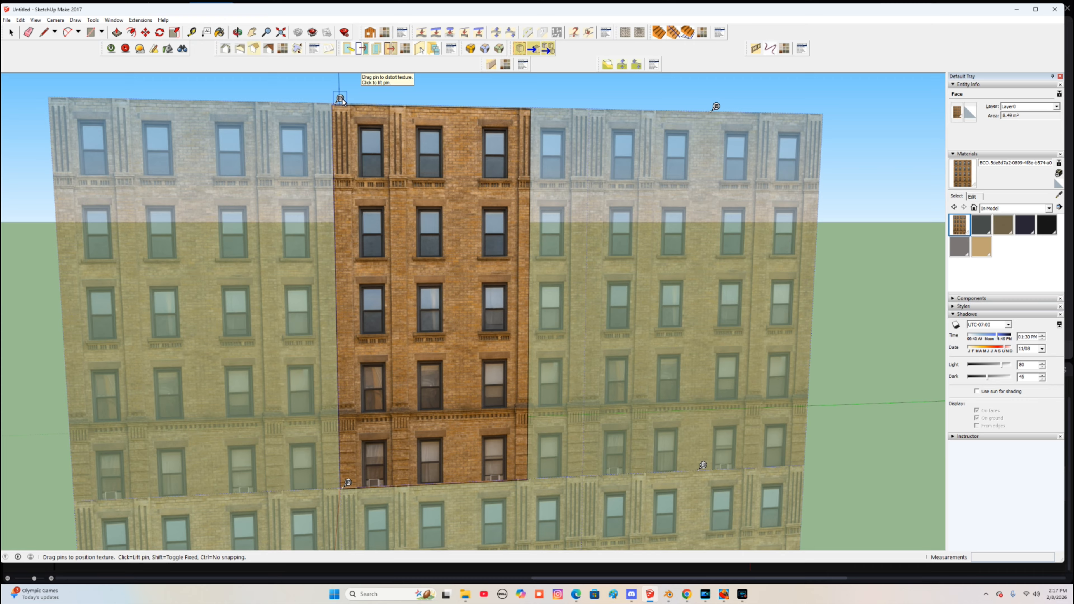
right_click(386, 174)
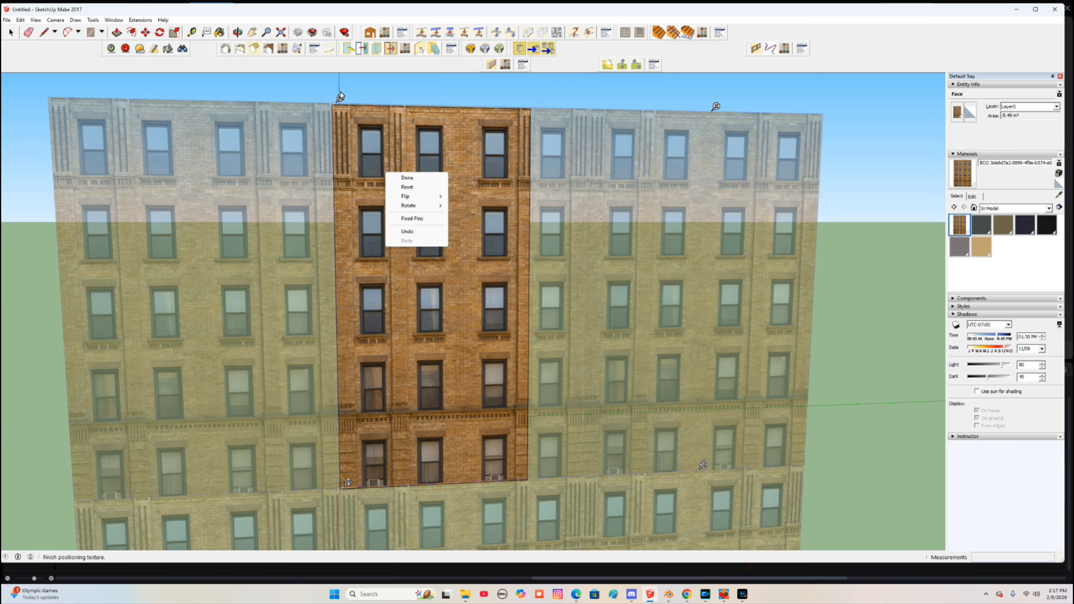
left_click(396, 97)
Step: Pull the building's back face outward with Push/Pull until the side facade holds four complete window columns
middle_click_drag(421, 204, 401, 240)
left_click(430, 241)
middle_click_drag(493, 240, 517, 257)
left_click(507, 256)
key("p")
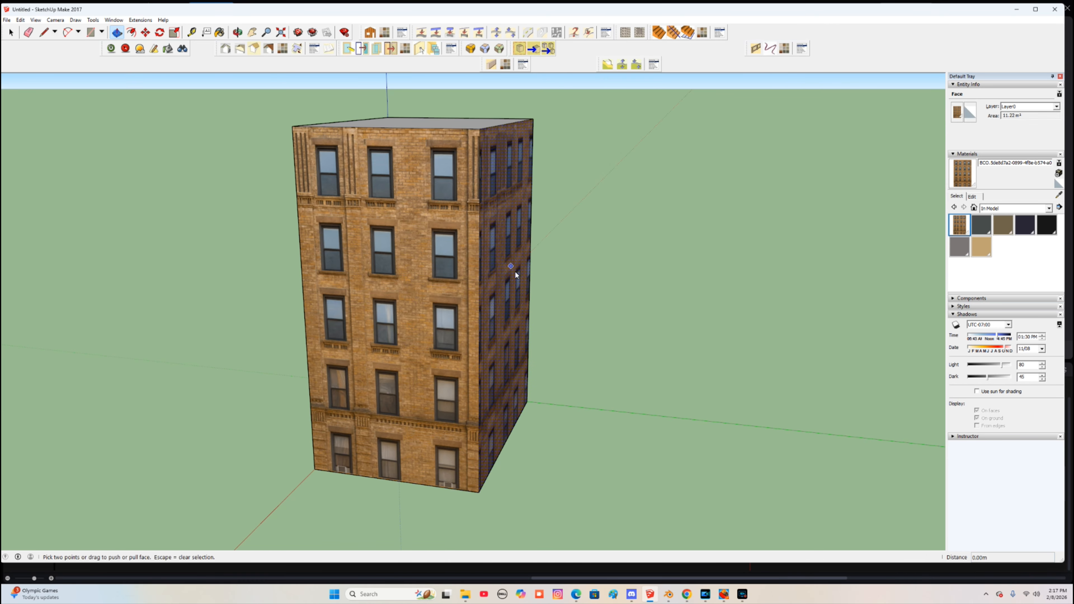
left_click_drag(499, 281, 582, 294)
middle_click_drag(366, 289, 396, 281)
middle_click_drag(616, 239, 584, 269)
left_click_drag(583, 268, 553, 249)
middle_click_drag(351, 286, 440, 252)
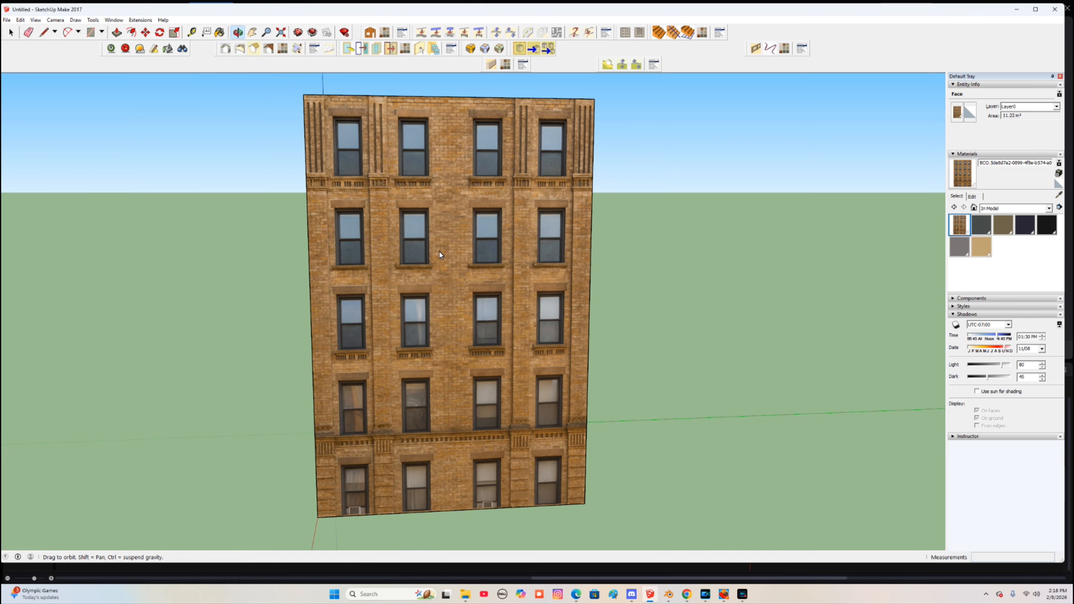
Step: Shift the brick texture sideways on the back face so four complete window columns fit within its edges
scroll(486, 264, "down", 1)
middle_click_drag(558, 279, 500, 303)
left_click(11, 32)
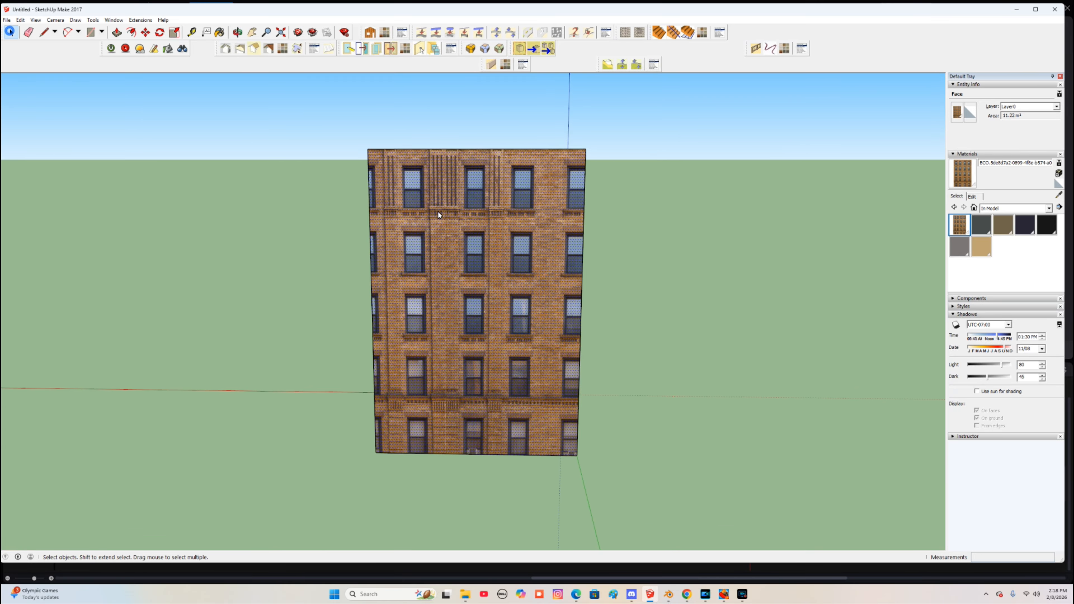
middle_click_drag(451, 242, 473, 240)
right_click(466, 237)
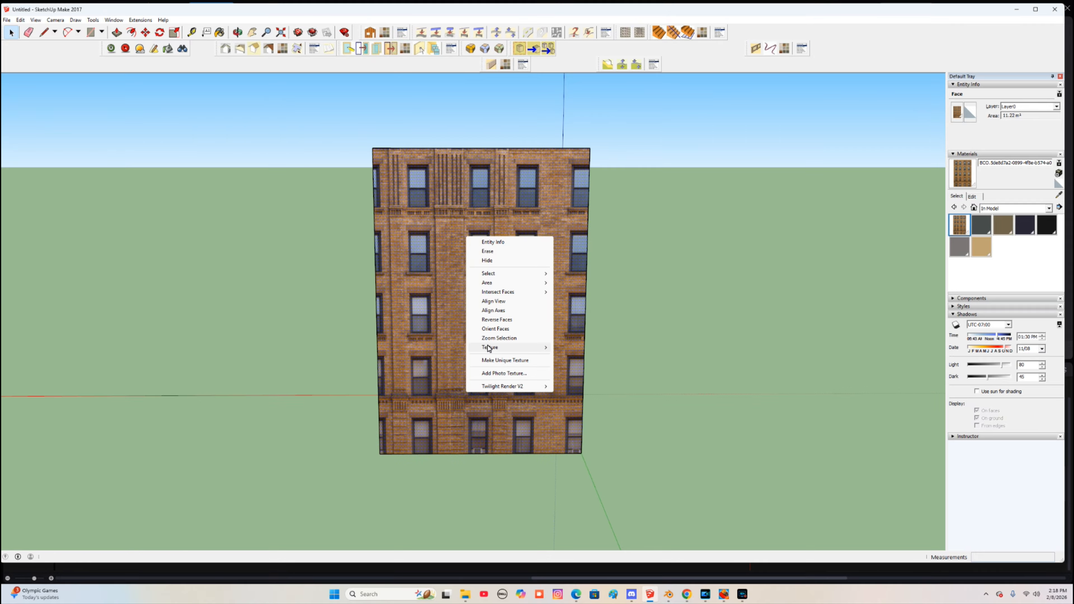
mouse_move(490, 346)
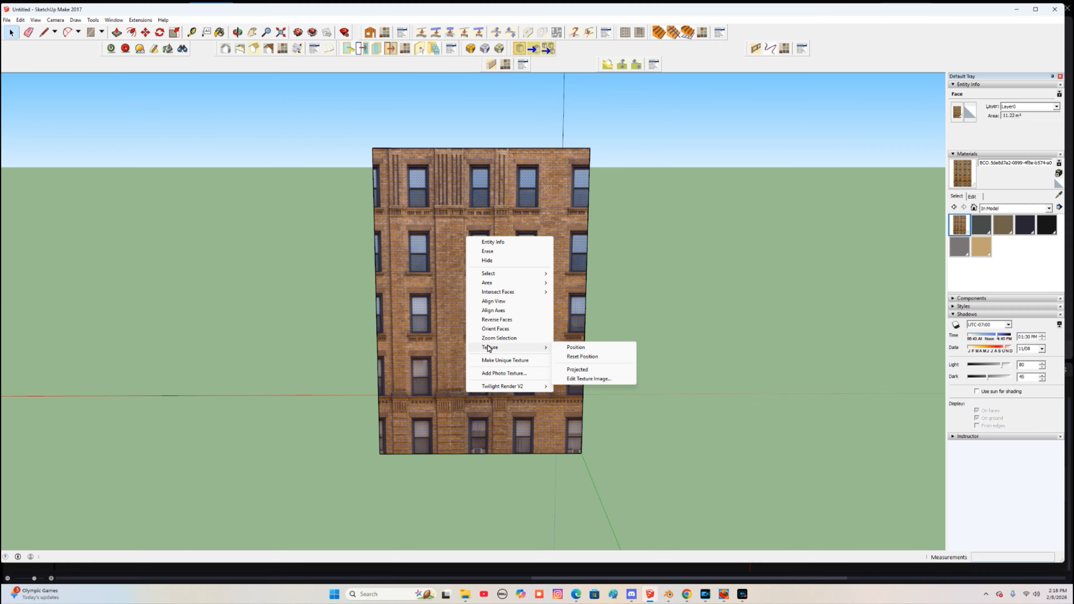
left_click(583, 351)
left_click_drag(467, 306, 455, 306)
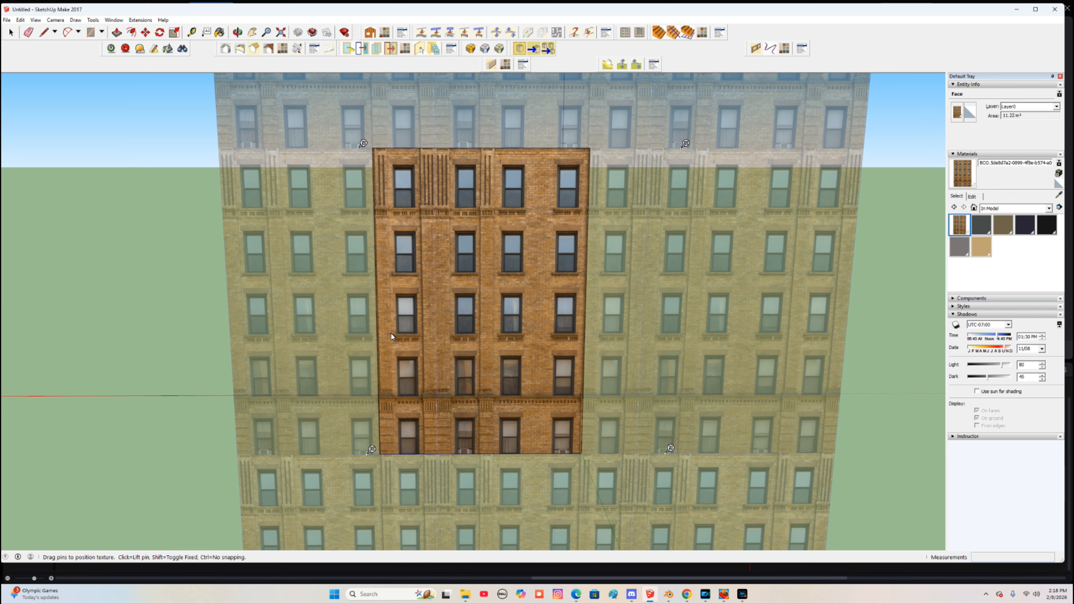
middle_click_drag(556, 192, 506, 196)
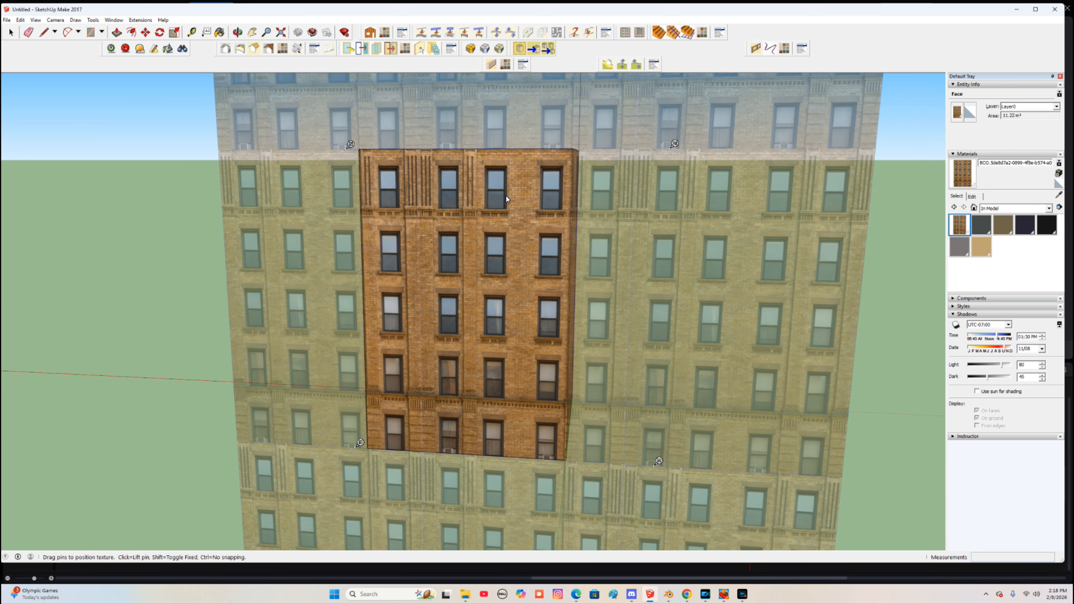
left_click(882, 383)
Step: Pull the side face beside the repositioned back facade outward about 0.20 m, widening the brick margin beside its windows
mouse_move(577, 206)
middle_mouse_down()
mouse_move(507, 230)
mouse_move(570, 207)
middle_mouse_up()
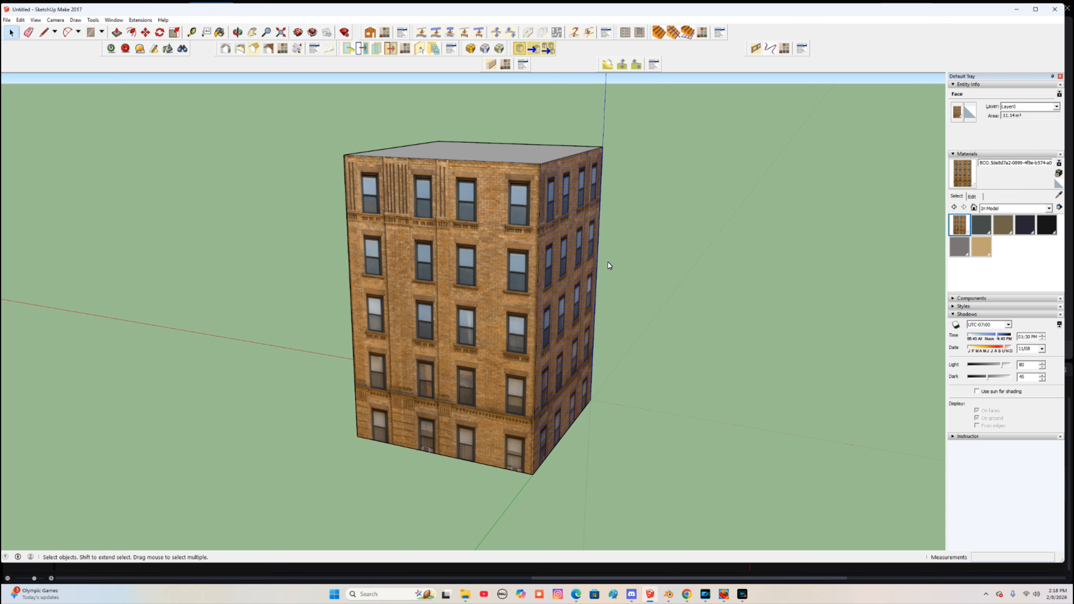
left_click(116, 32)
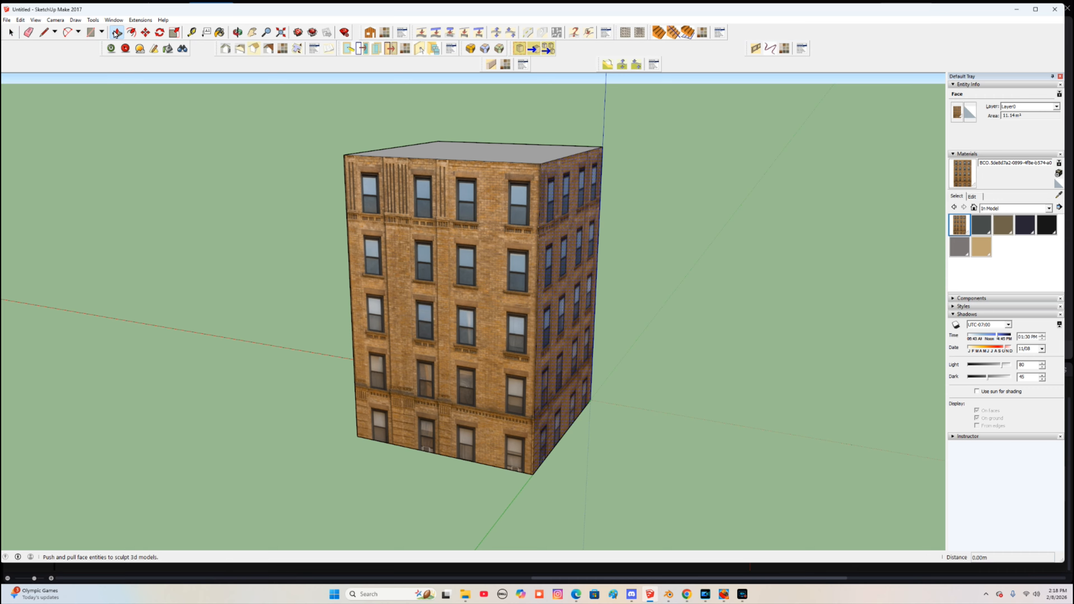
left_click_drag(564, 279, 579, 285)
middle_click_drag(534, 307, 445, 254)
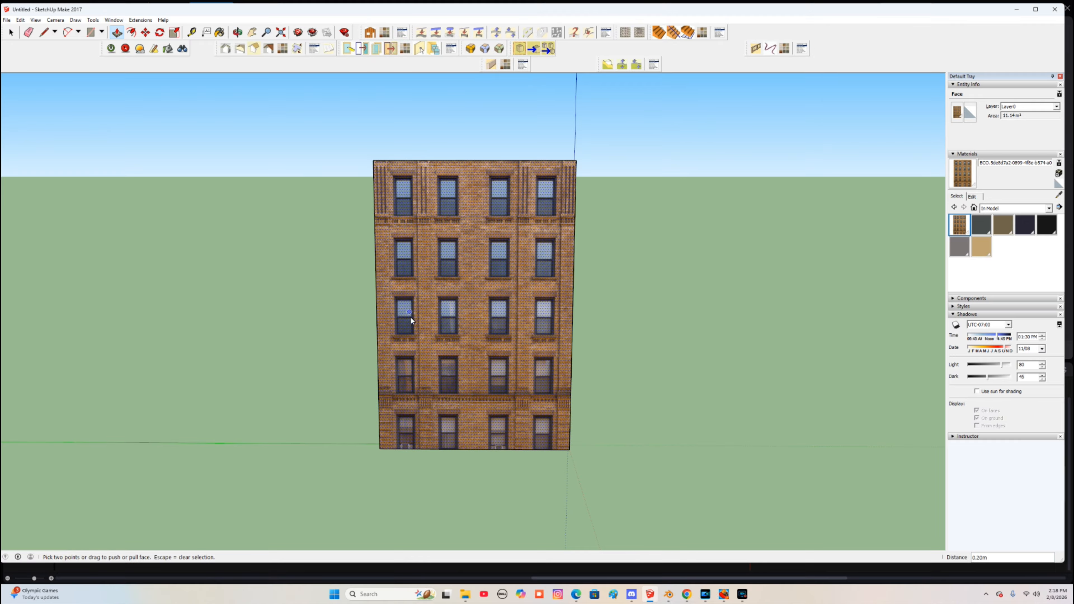
Step: Push the building's bottom face upward about 0.79 m, cutting off the lowest row of windows
middle_click_drag(410, 317, 401, 453)
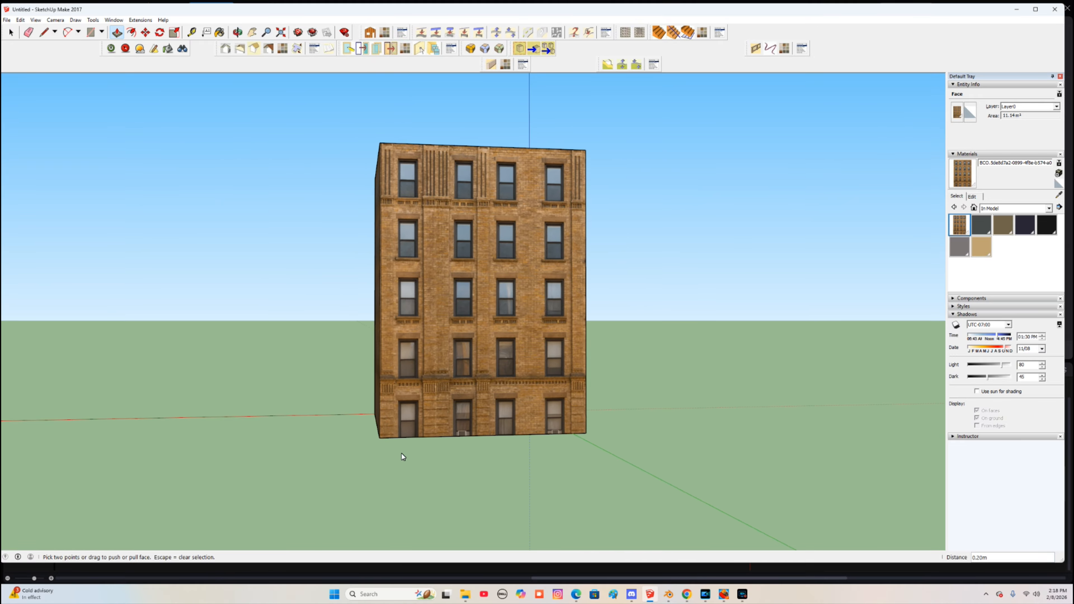
middle_click_drag(509, 422, 433, 343)
key("space")
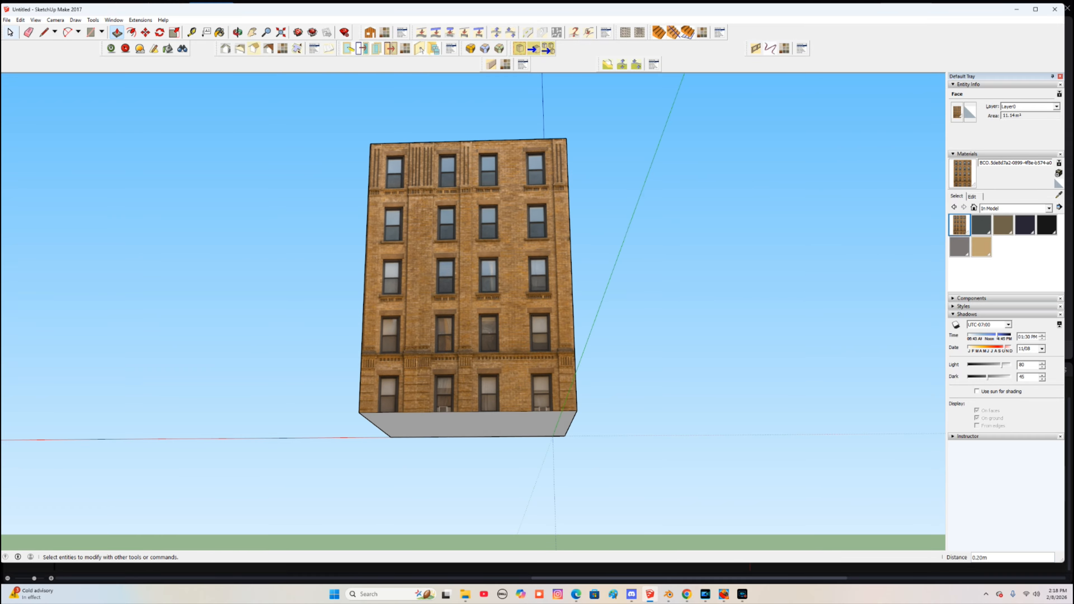
left_click(10, 33)
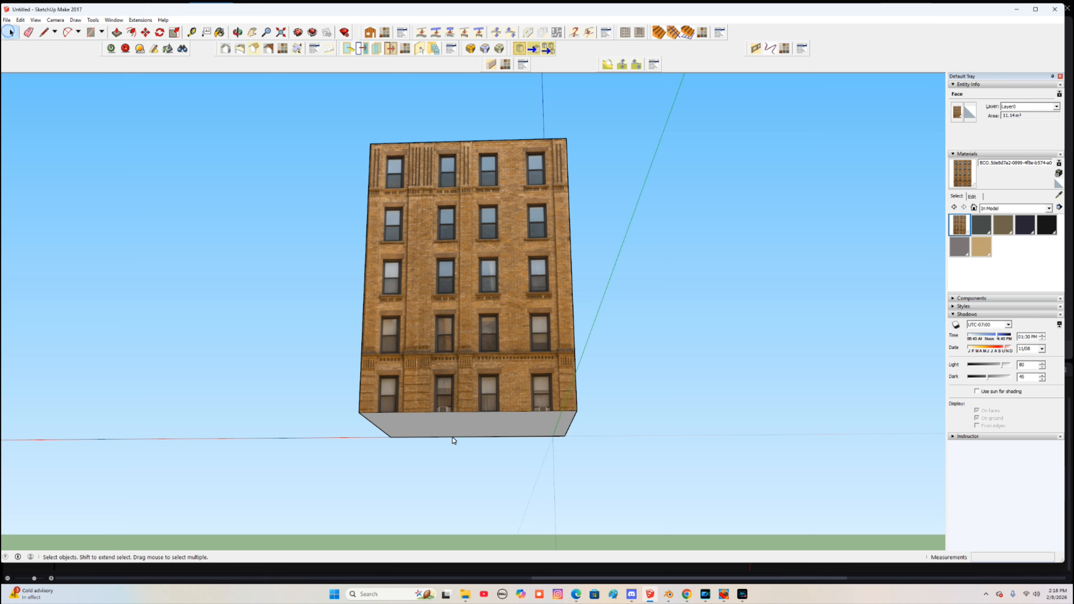
left_click(450, 429)
scroll(484, 434, "up", 4)
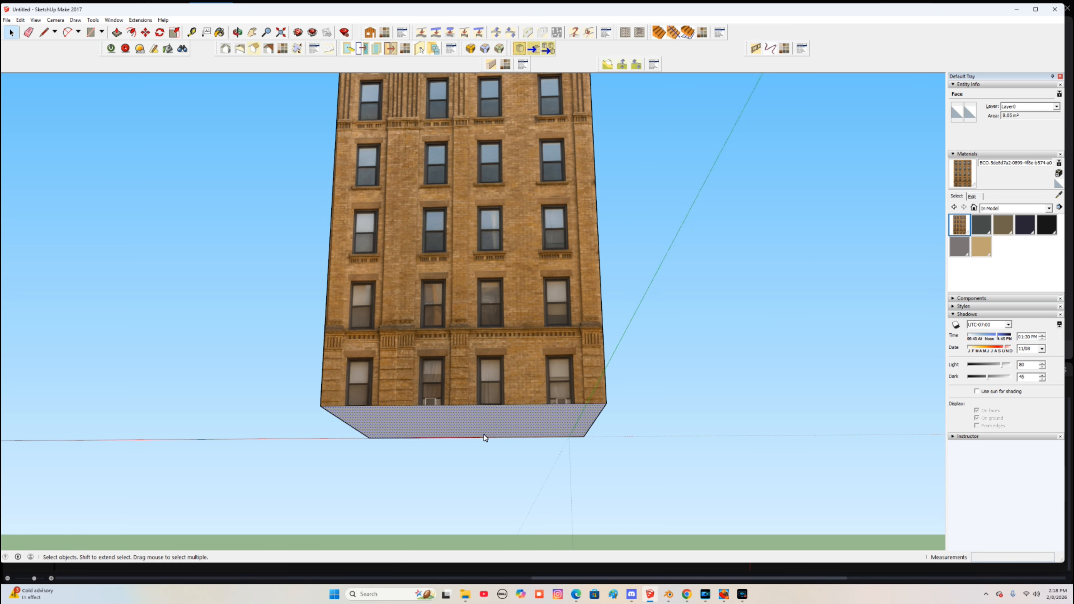
mouse_move(482, 432)
middle_mouse_down()
mouse_move(487, 404)
mouse_move(485, 439)
mouse_move(537, 338)
mouse_move(372, 408)
mouse_move(537, 326)
mouse_move(496, 424)
middle_mouse_up()
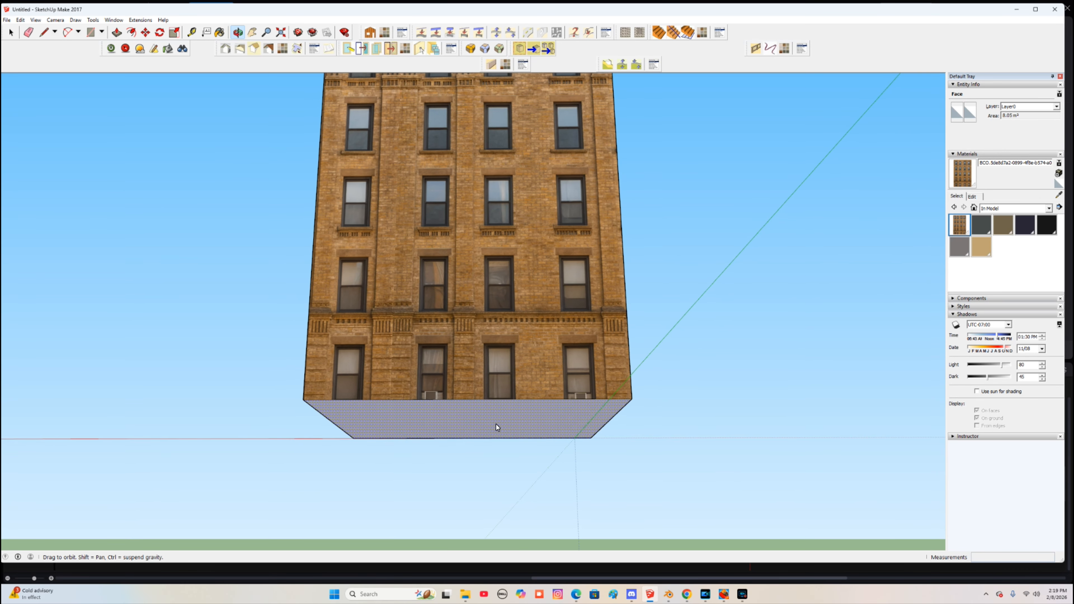
left_click(117, 33)
left_click(439, 431)
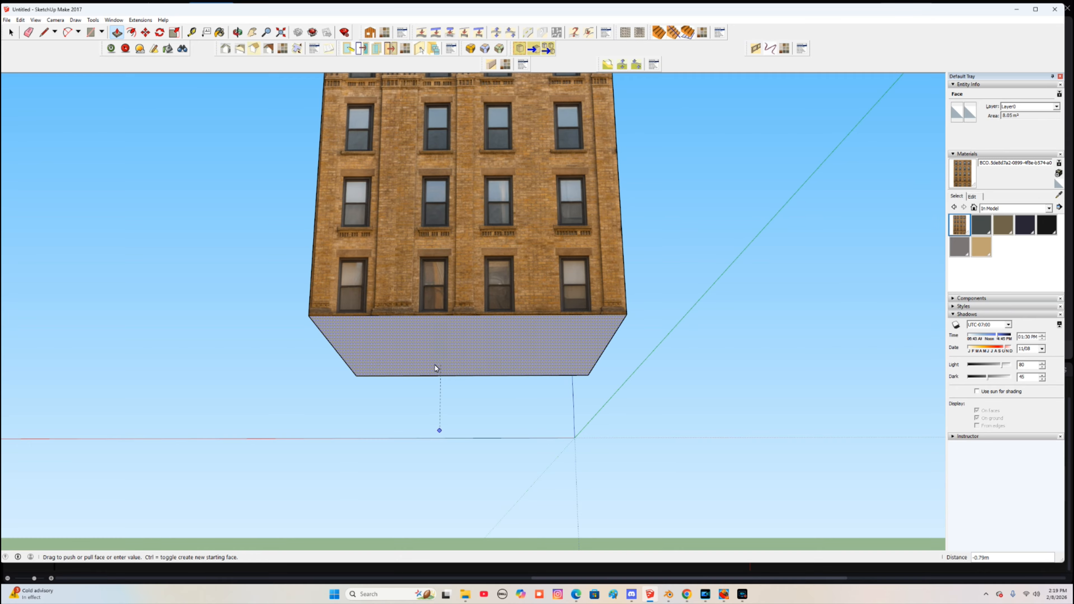
middle_click_drag(505, 372, 451, 442)
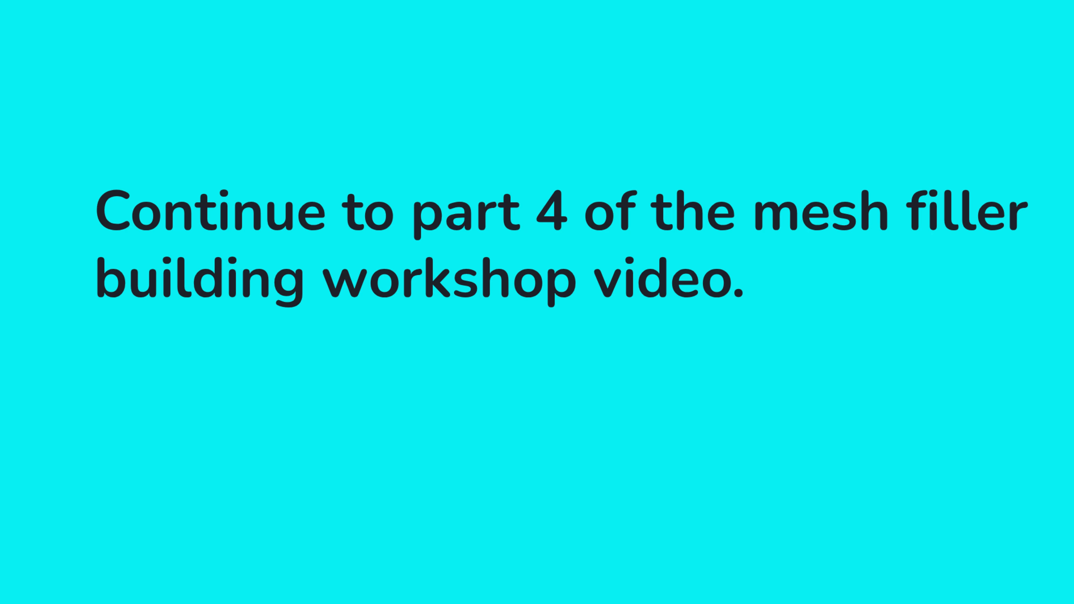